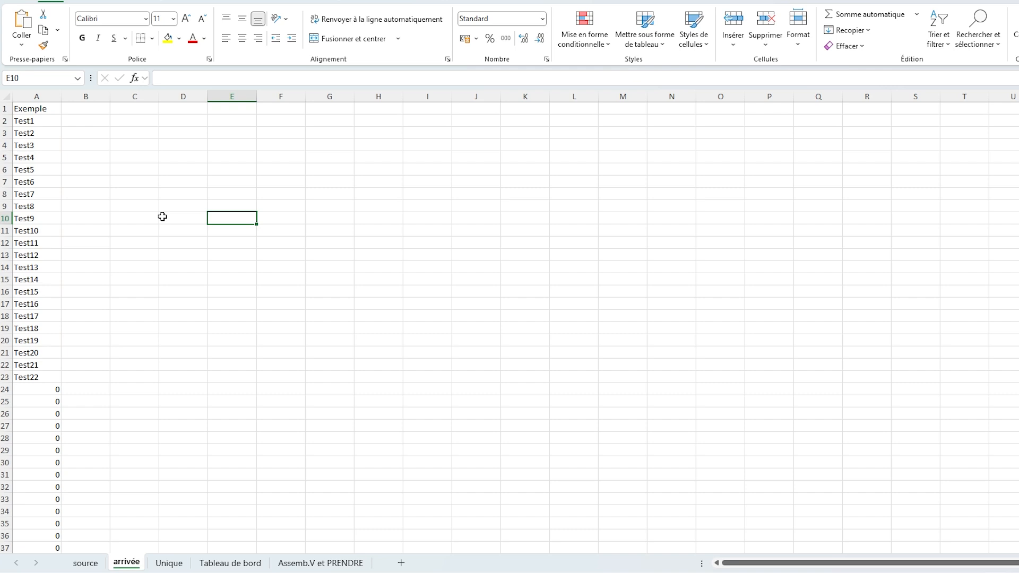
Step: Add the entry Test23 in cell A24 of the source sheet and check the linked column on the arrivée sheet
left_click(32, 109)
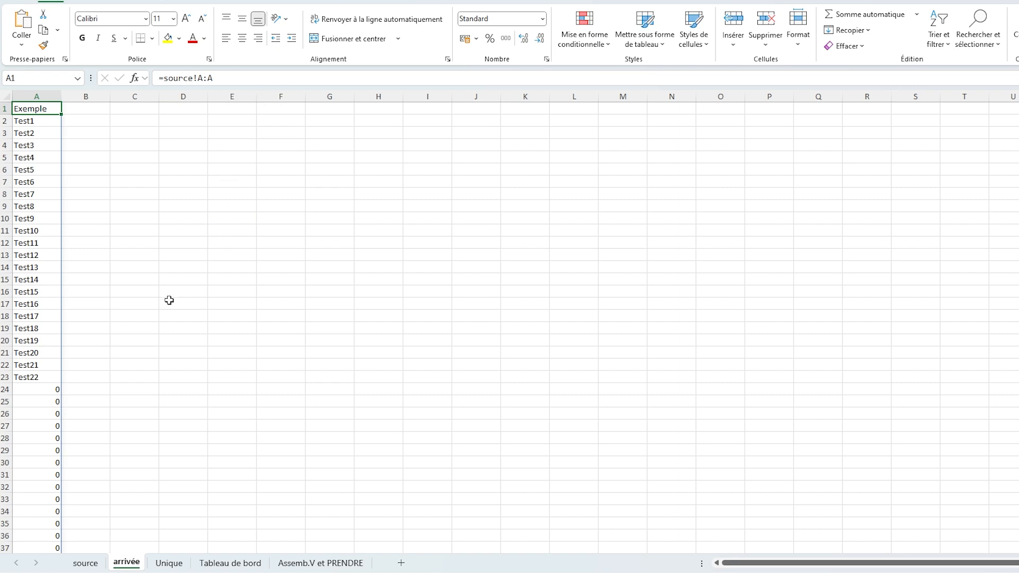
left_click(157, 282)
left_click(85, 565)
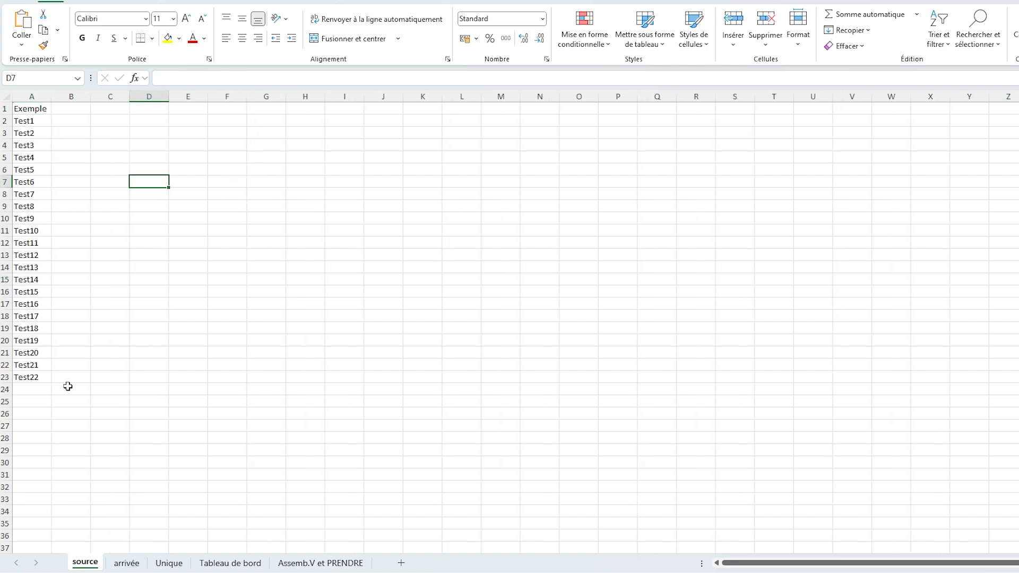
left_click(32, 387)
type("Test23")
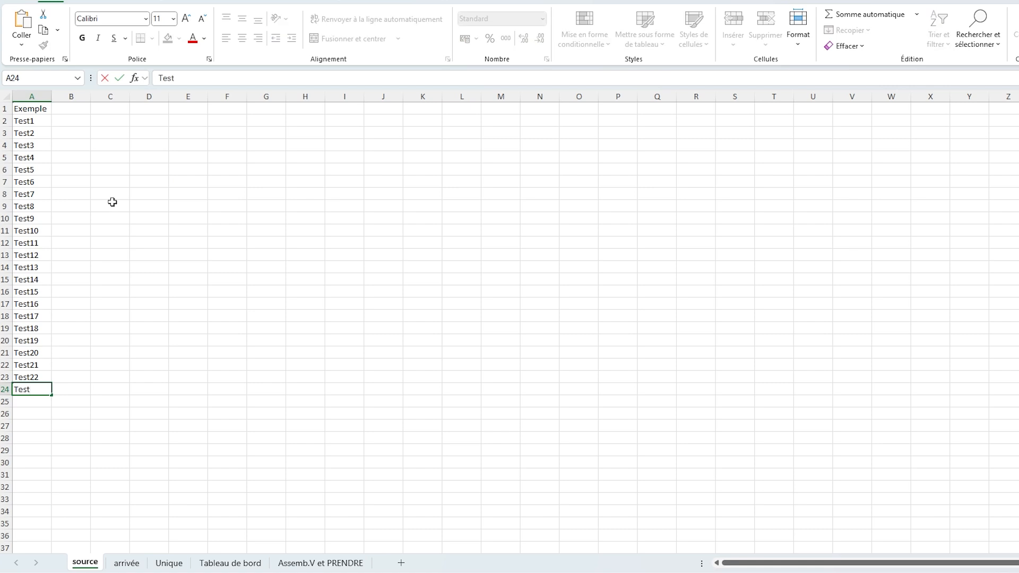
key("Return")
left_click(112, 562)
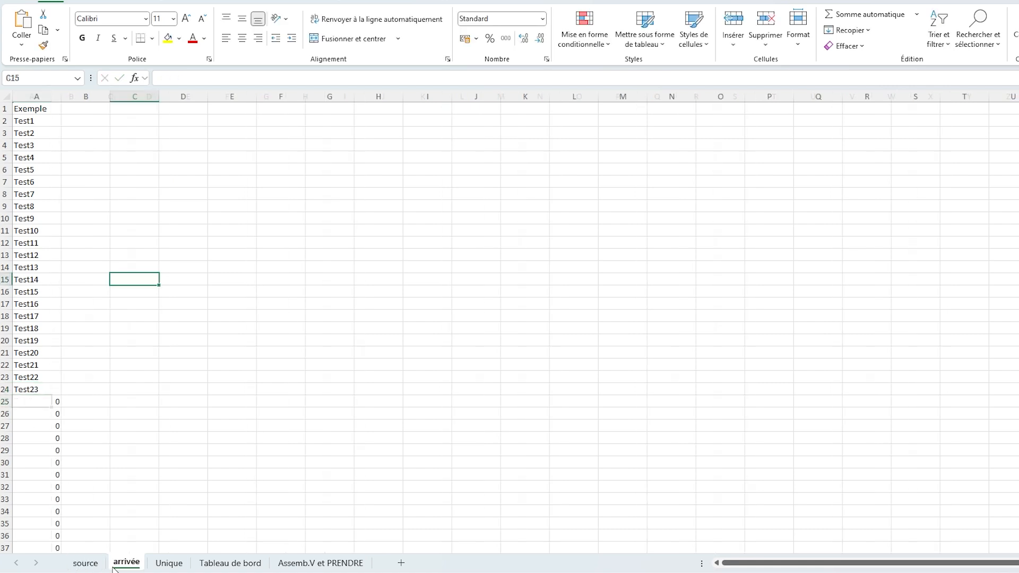
left_click(45, 410)
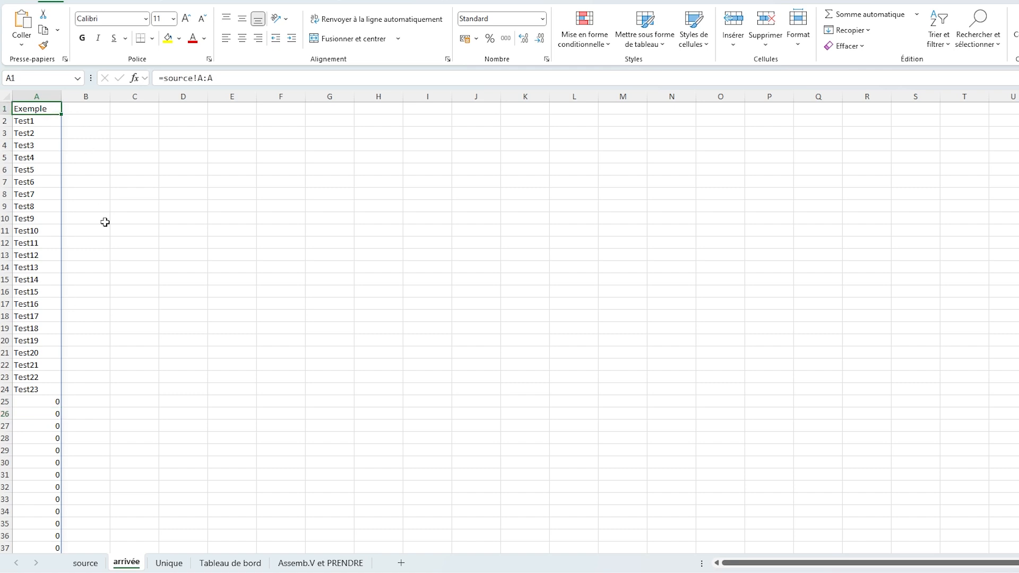
Step: Change the formula in cell A1 of the arrivée sheet to =source!A:.A so it skips trailing blank cells
left_click(50, 109)
double_click(206, 78)
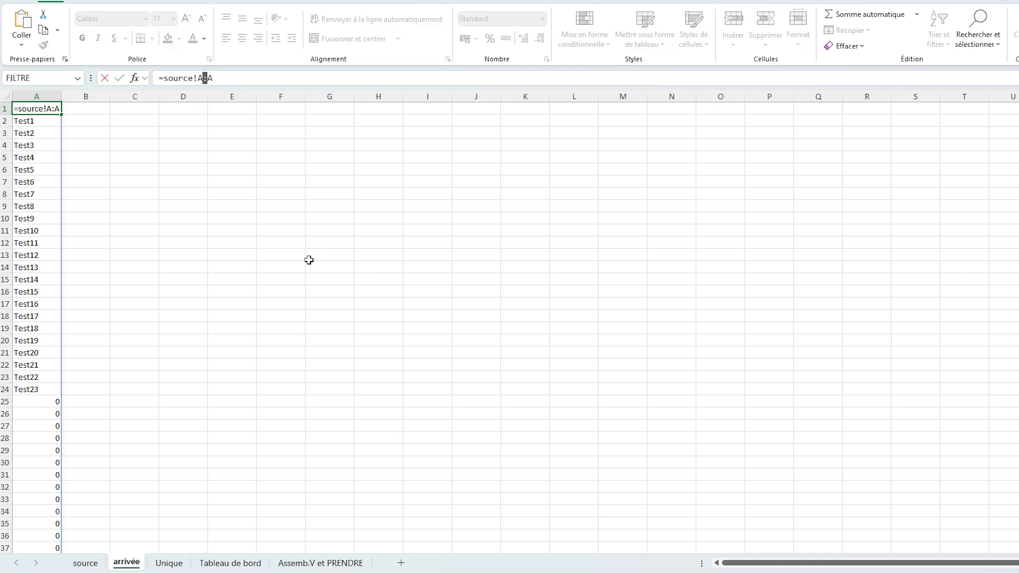
key("Left")
type(".")
key("Return")
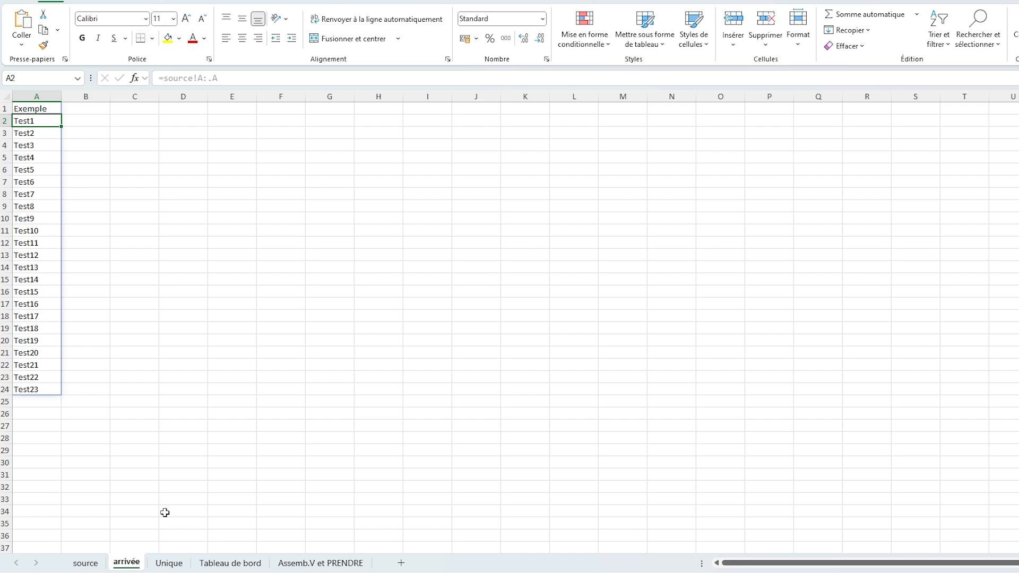
Step: Add the entry Test24 in cell A25 of the source sheet and check the linked list on the arrivée sheet
left_click(85, 563)
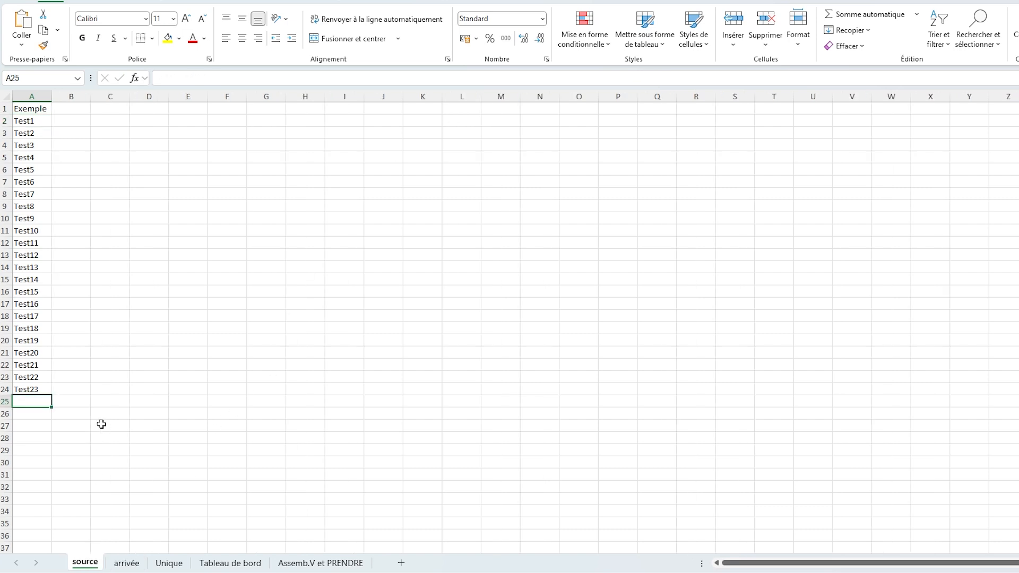
type("Test24")
key("Return")
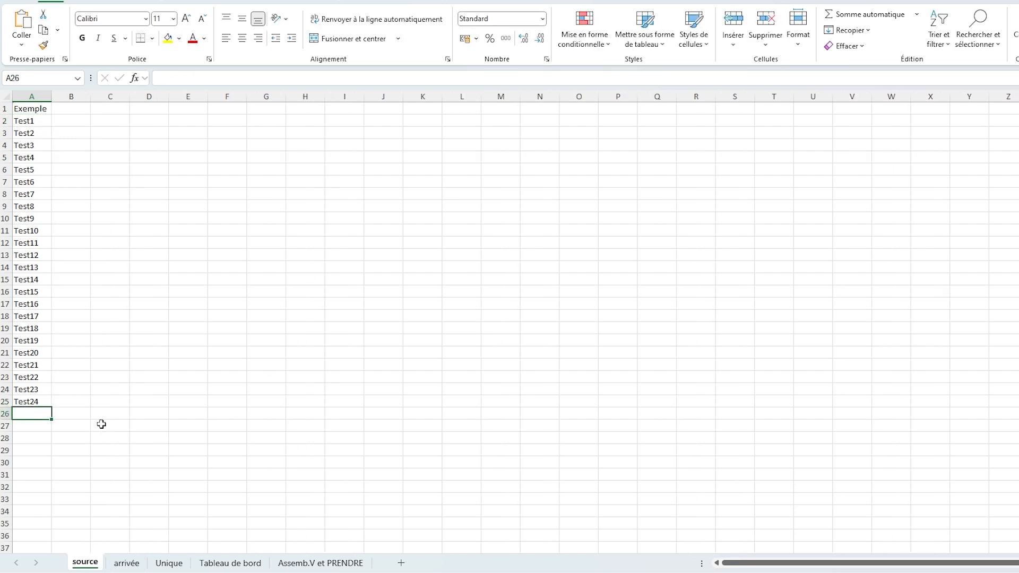
left_click(133, 564)
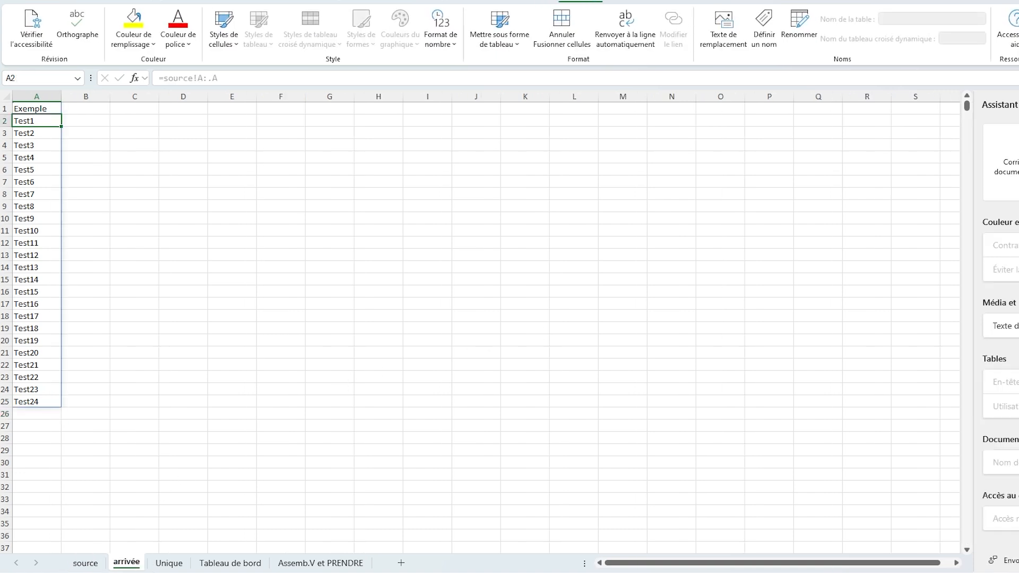
left_click(1018, 105)
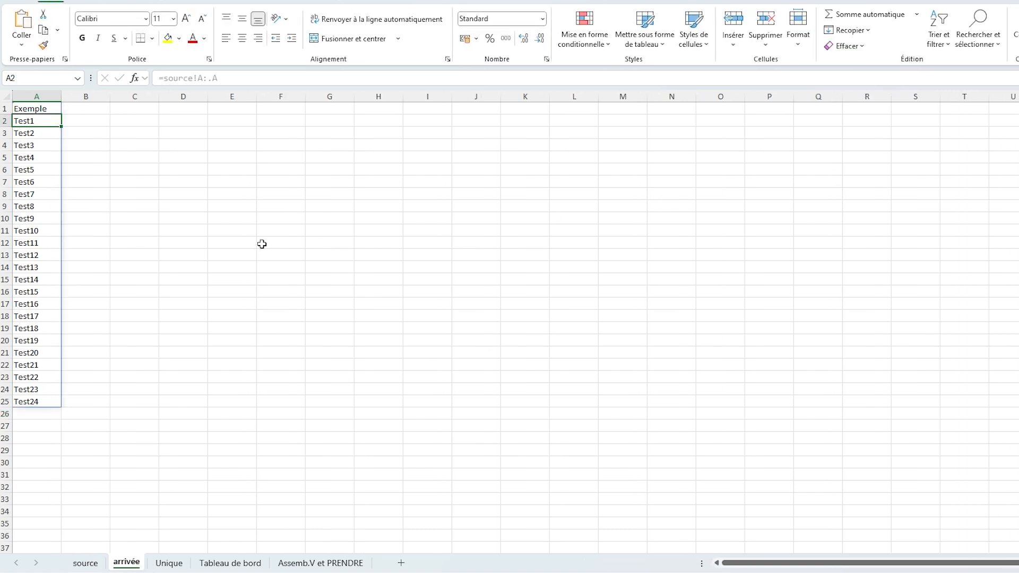
left_click(114, 375)
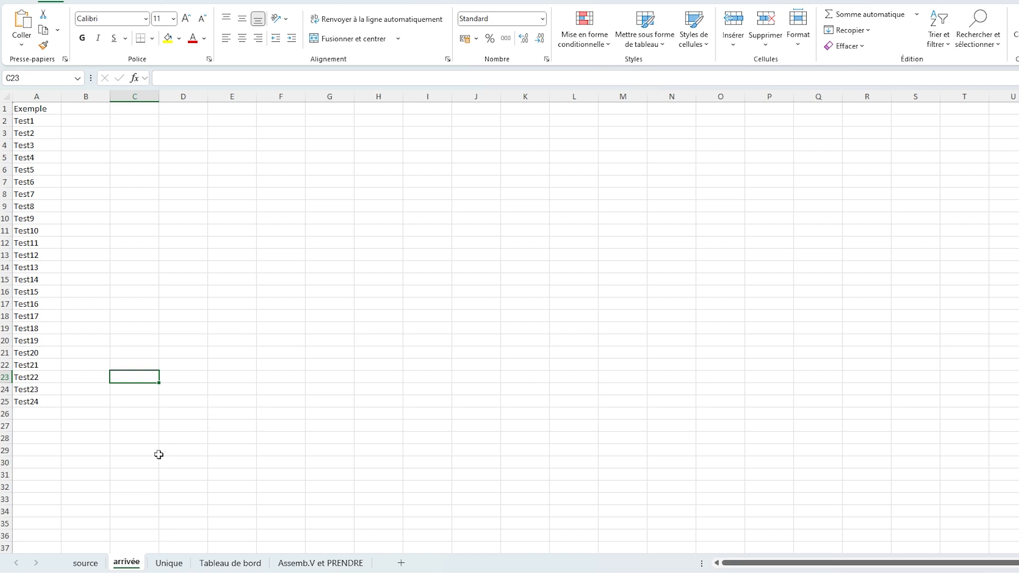
Step: On the Unique sheet, list the distinct articles in cell E2 with the formula =UNIQUE(B2:B34)
left_click(168, 564)
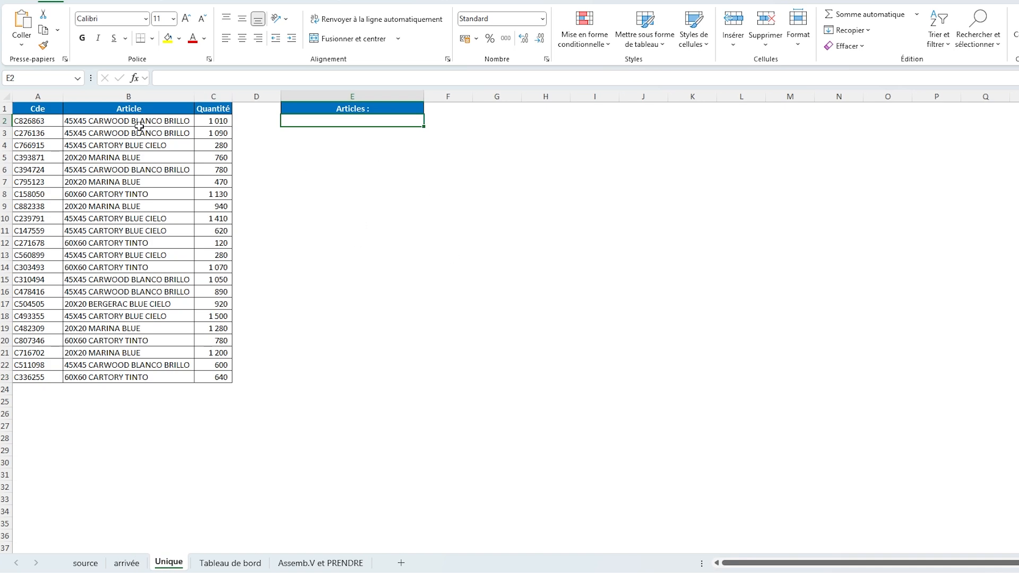
left_click_drag(141, 122, 181, 378)
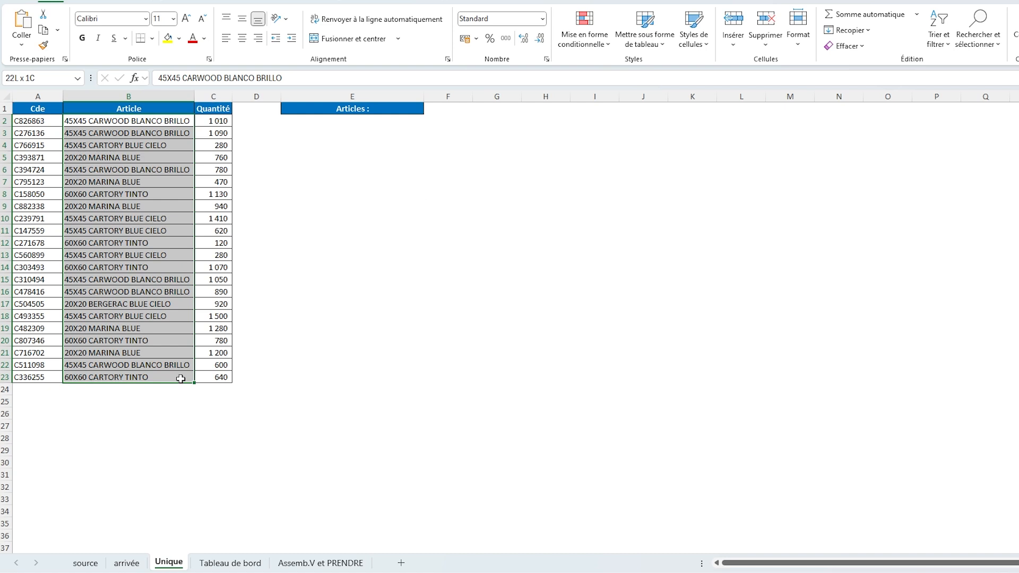
left_click(306, 122)
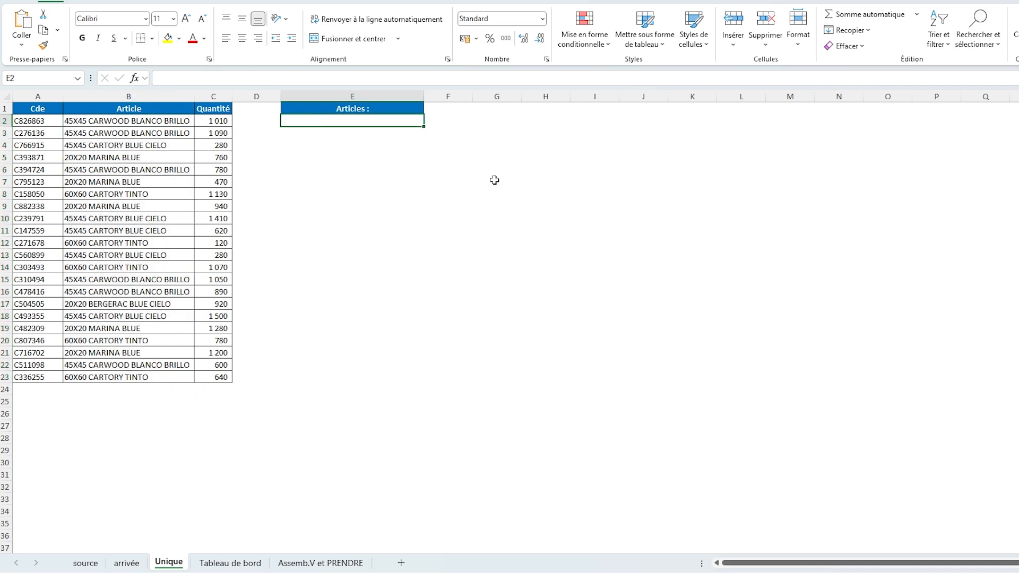
type("=unique")
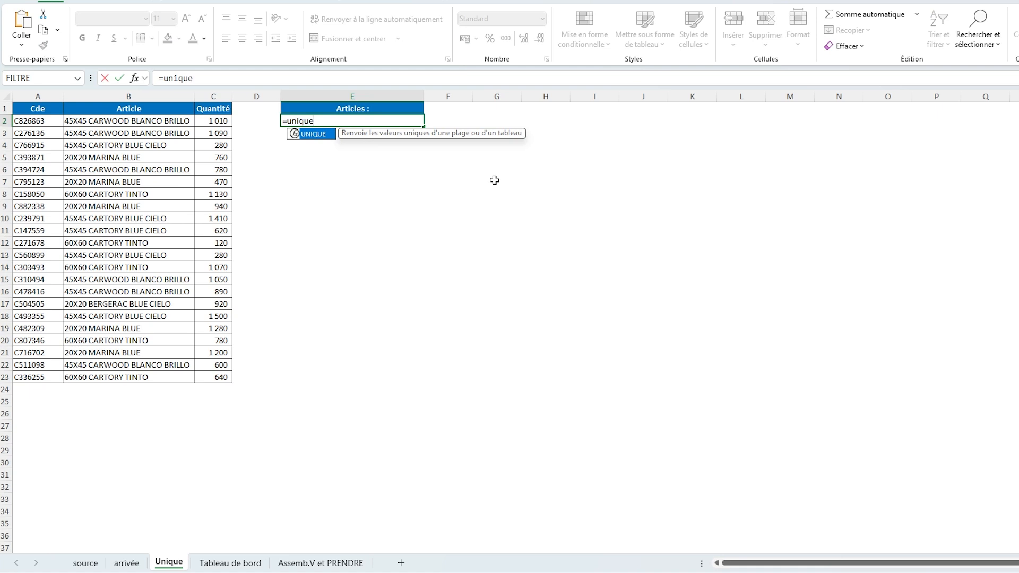
type("(")
left_click_drag(133, 120, 120, 517)
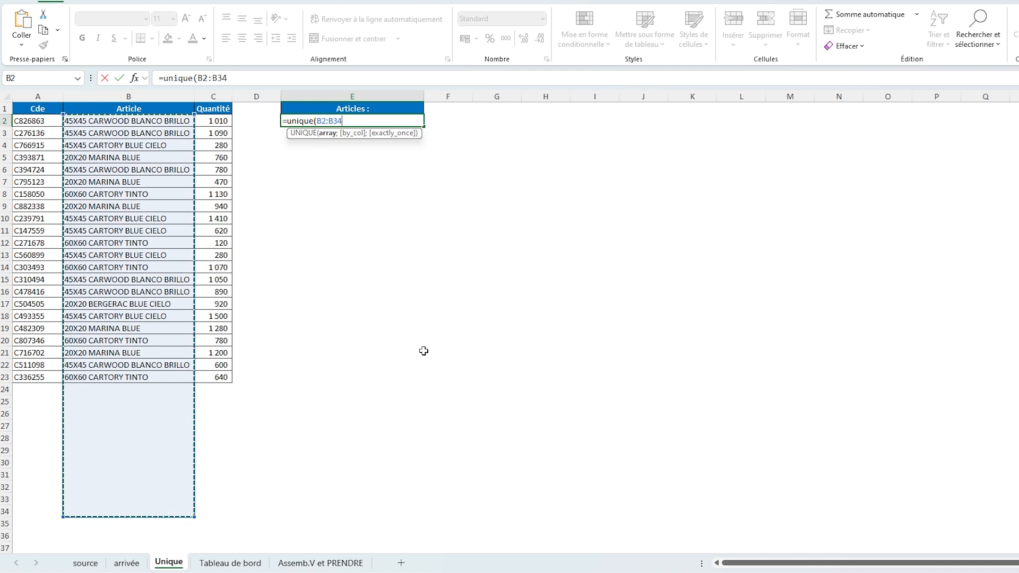
type(")")
key("Return")
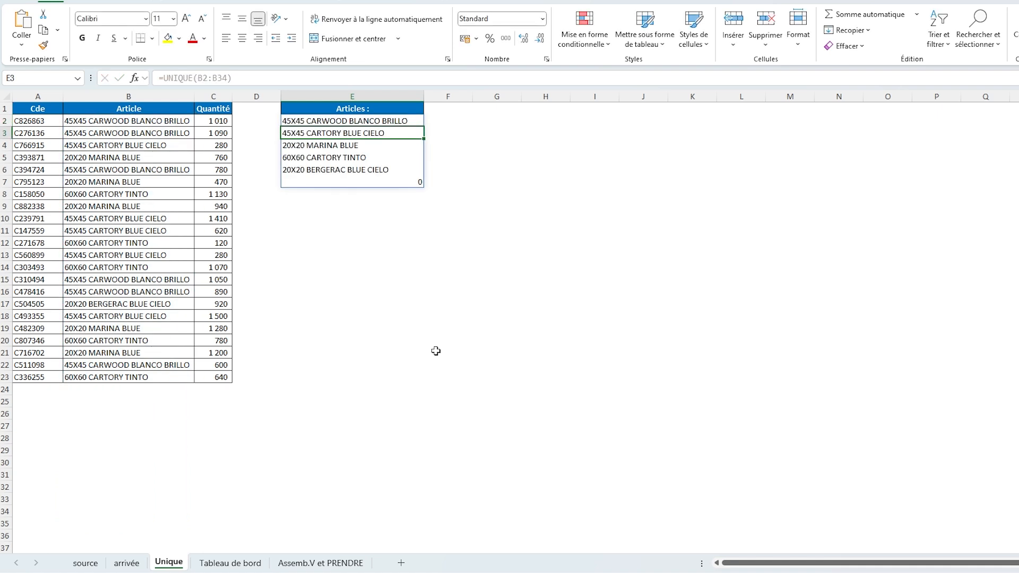
Step: Change the article list formula in cell E2 to =UNIQUE(B2:.B34) to exclude the trailing blanks
left_click(351, 147)
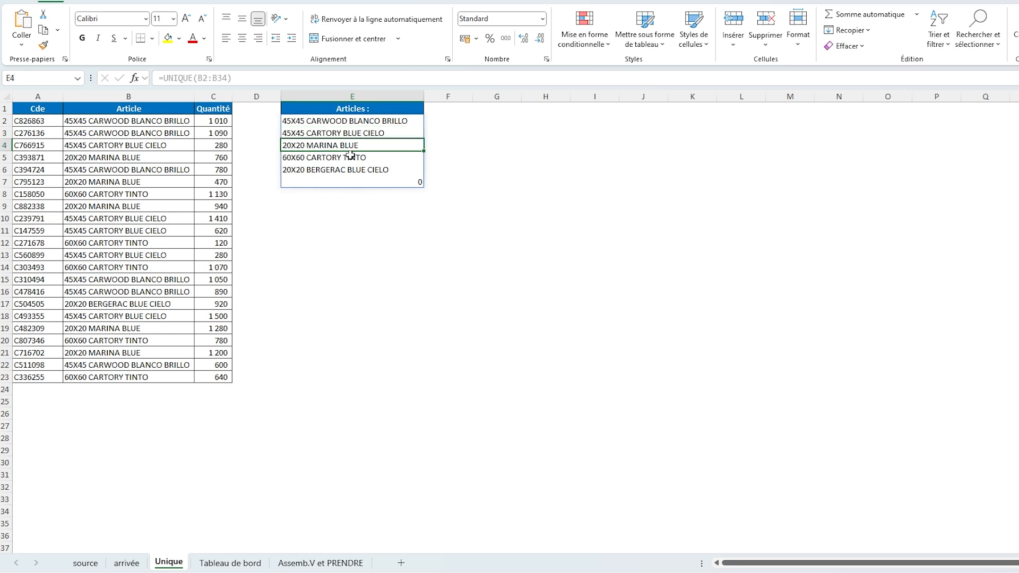
left_click(349, 184)
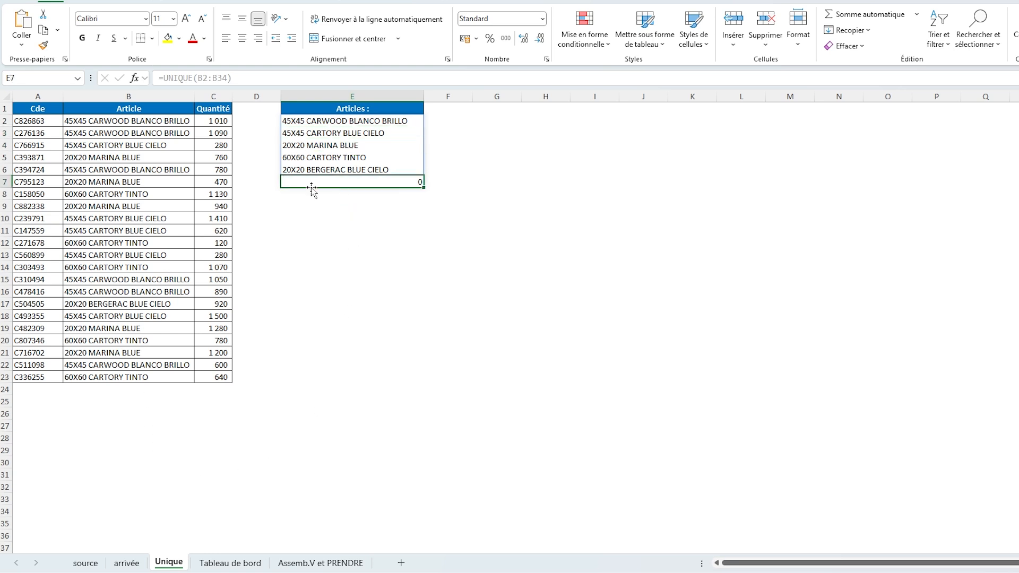
left_click(348, 118)
left_click(324, 83)
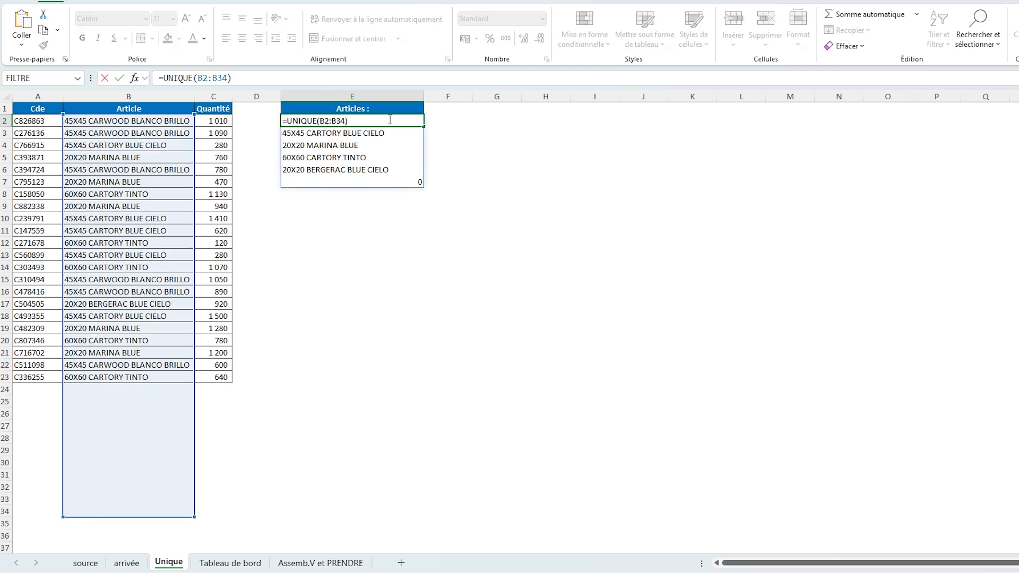
left_click(334, 122)
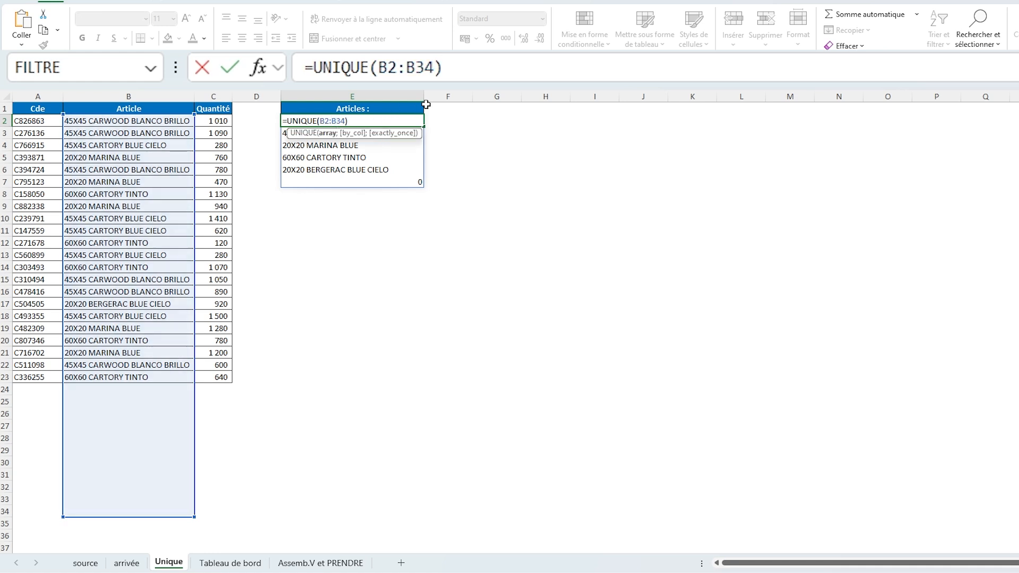
type(".")
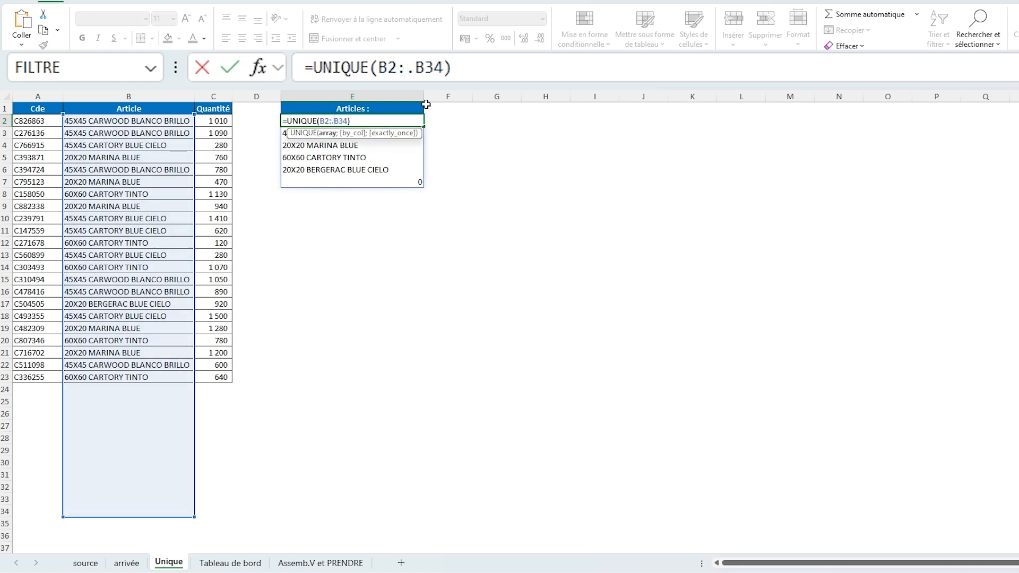
key("Return")
key("Down")
key("Down")
key("Down")
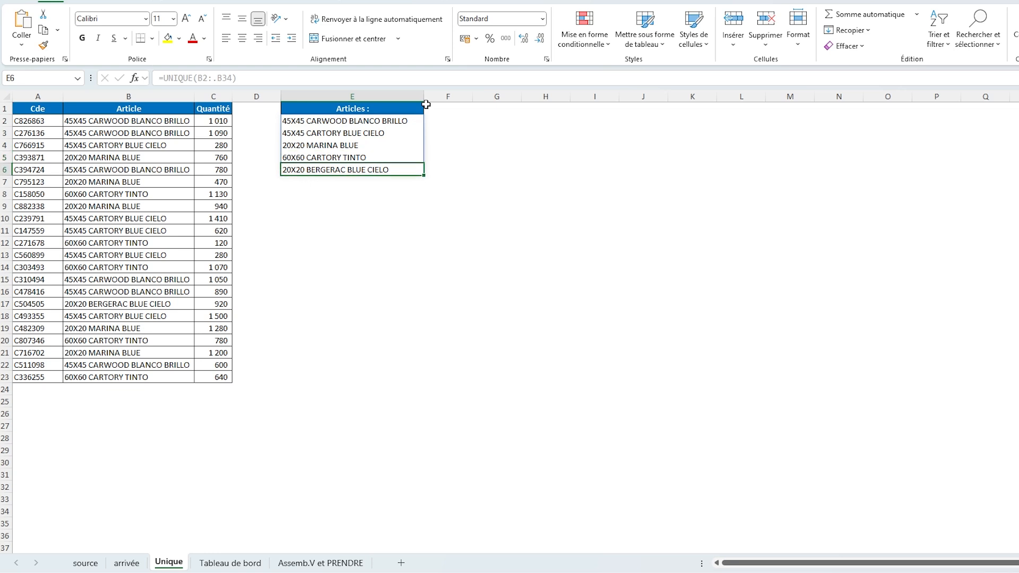
key("Up")
key("Up")
key("Up")
key("Up")
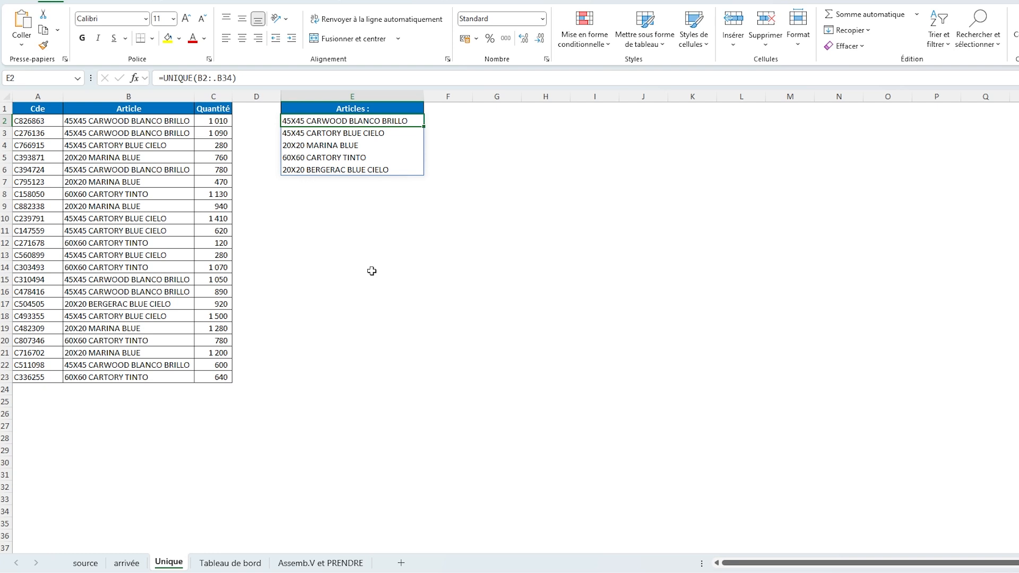
left_click(372, 243)
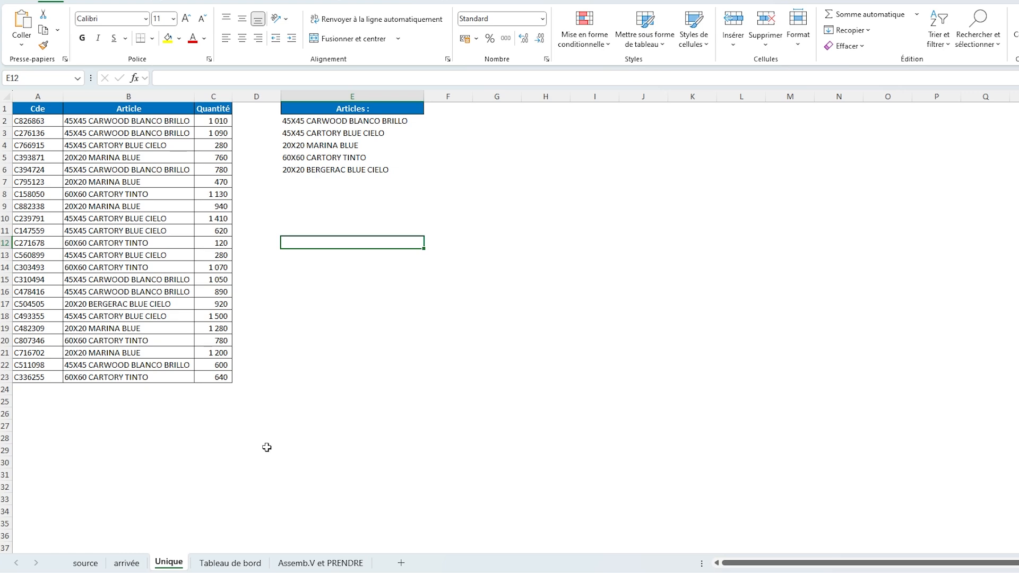
Step: On the Tableau de bord sheet, enter =PRENDRE(A:B;12) in cell D2 to pull rows from the month and revenue columns
left_click(229, 563)
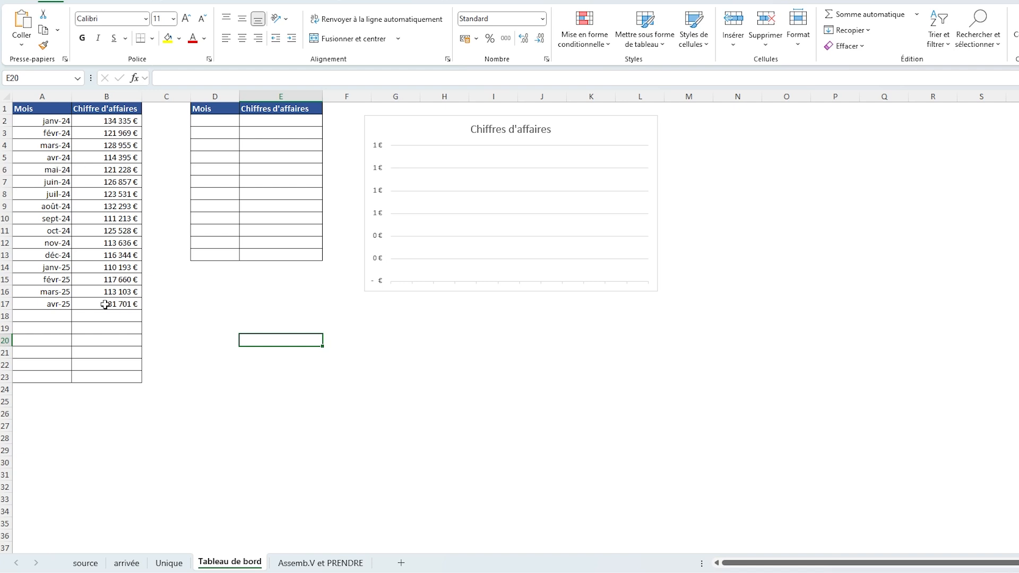
left_click_drag(105, 304, 70, 195)
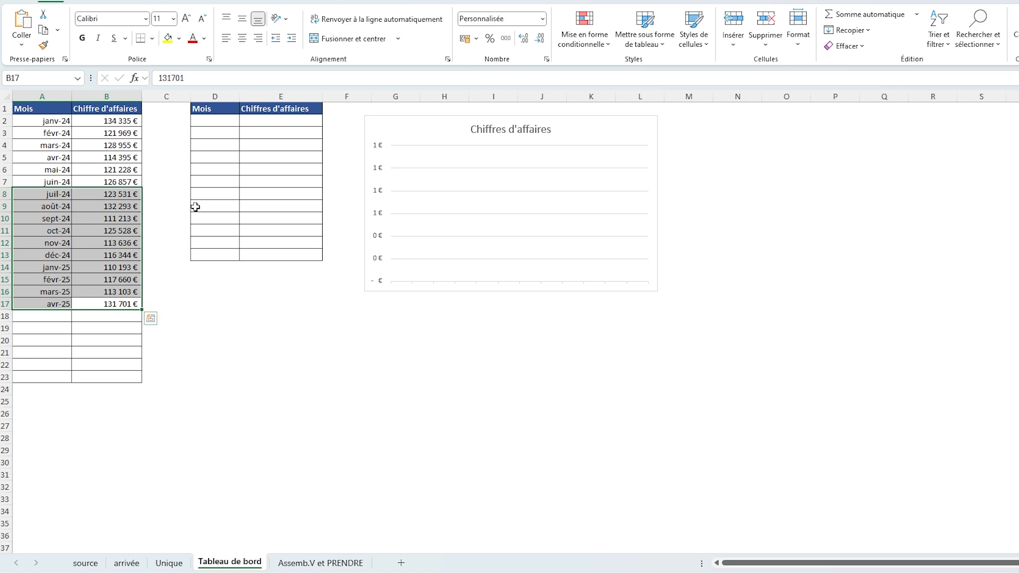
left_click(228, 123)
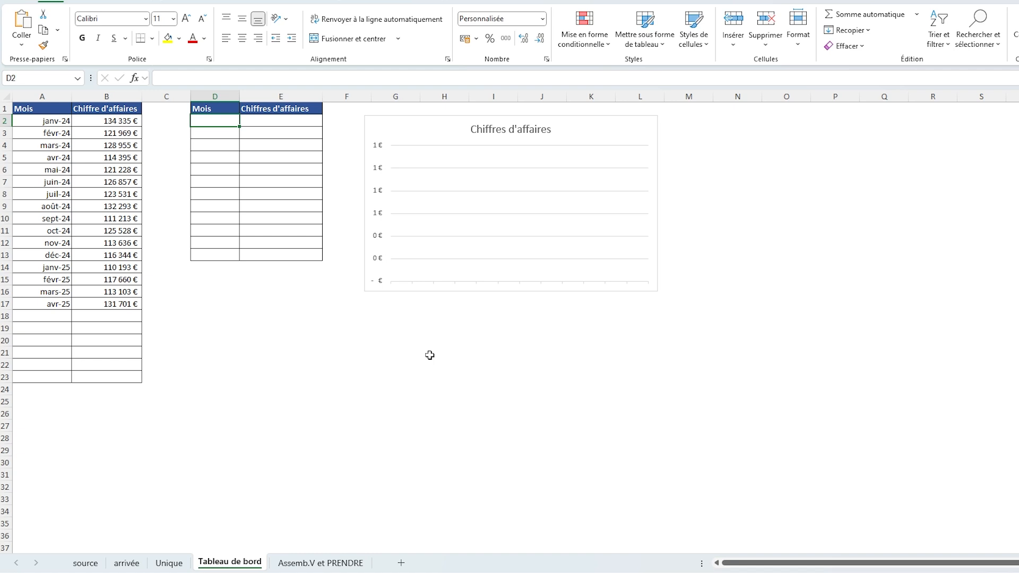
type("=")
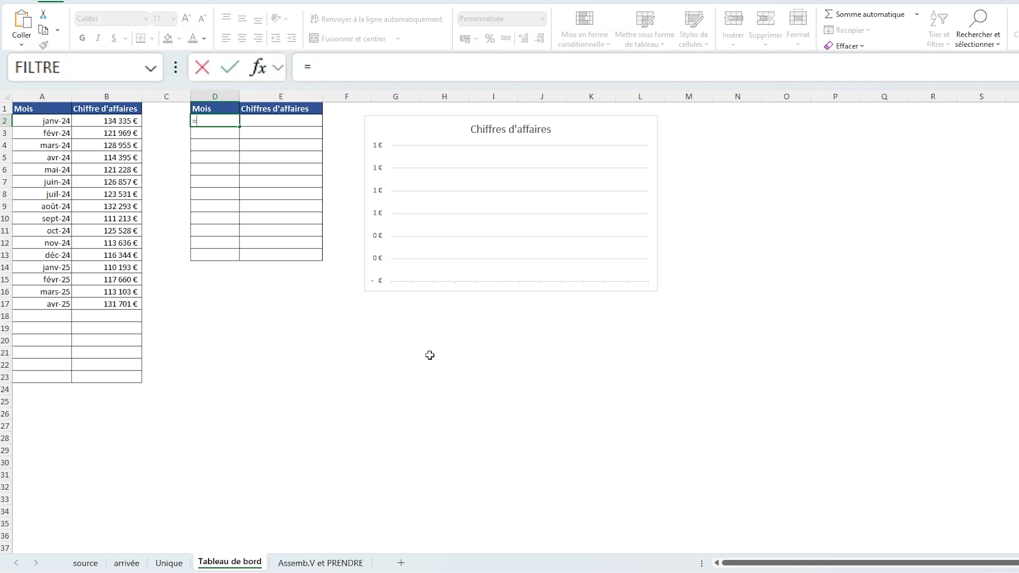
type("prendre(")
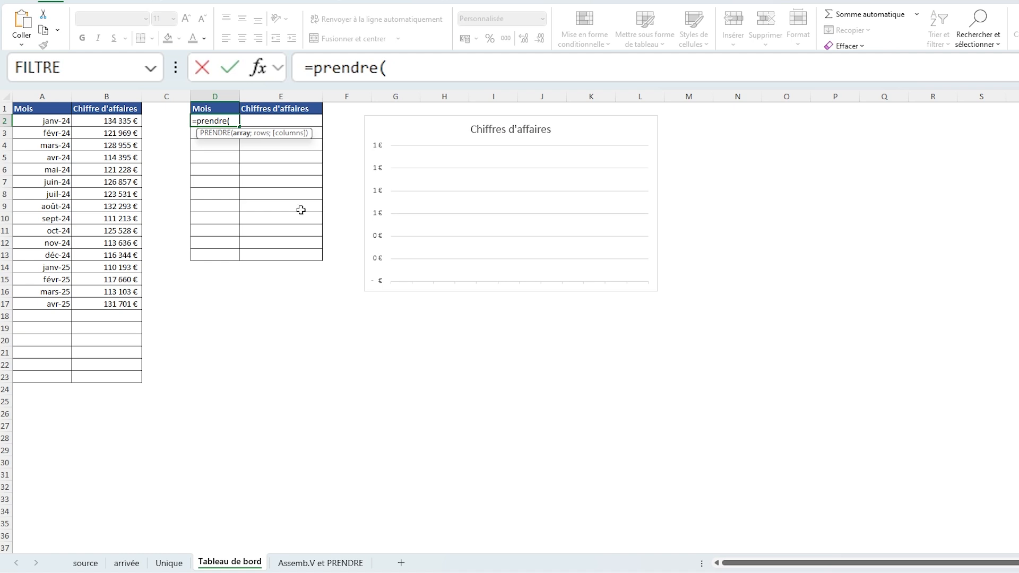
left_click_drag(53, 90, 109, 89)
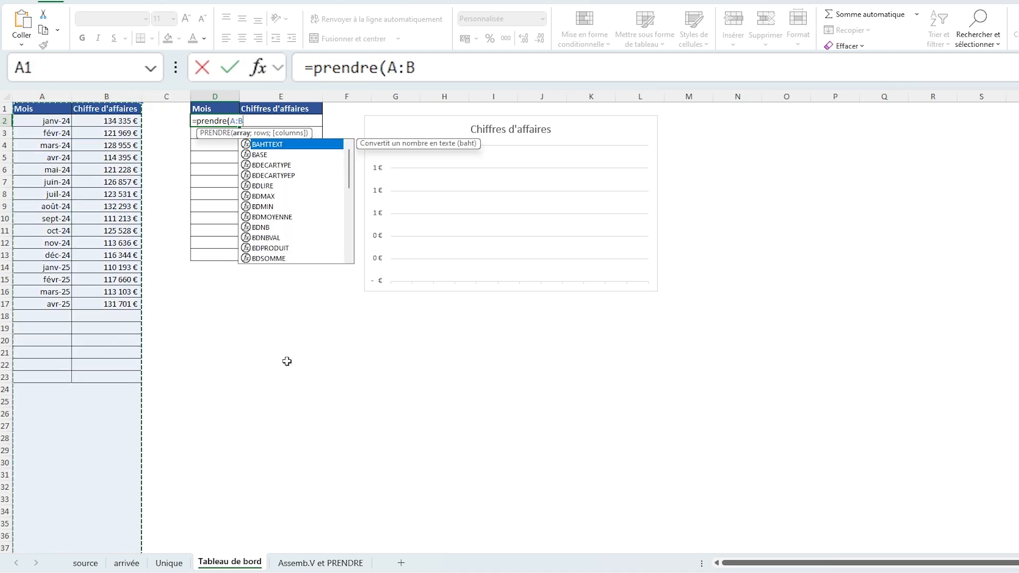
type(";")
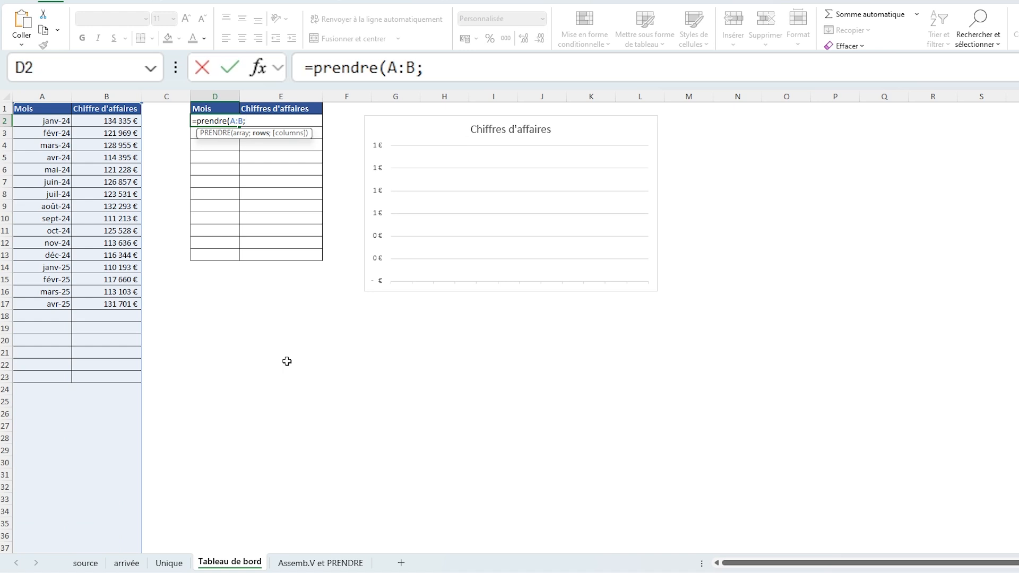
type("-1")
type("12")
type(")")
key("Return")
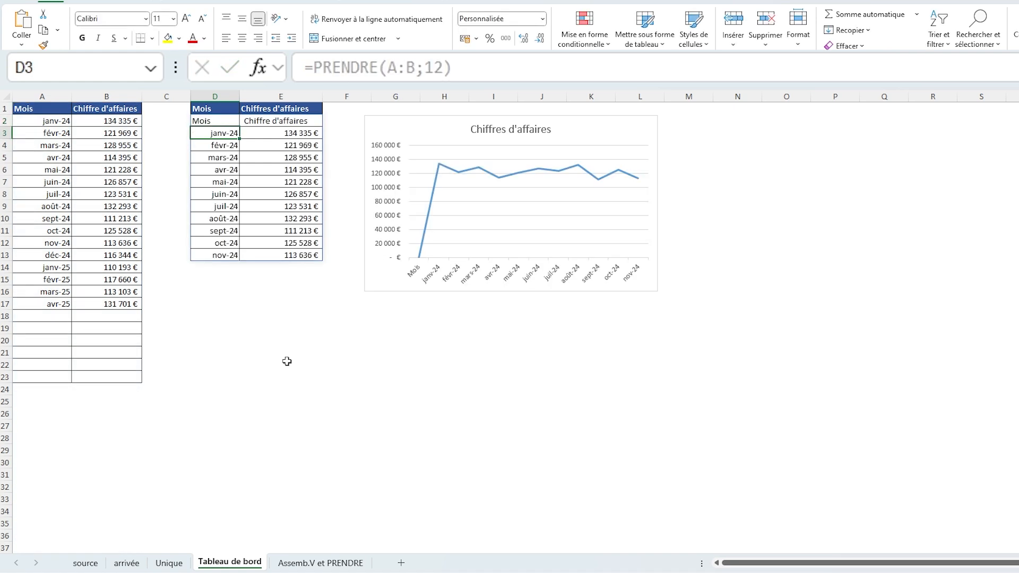
left_click(28, 110)
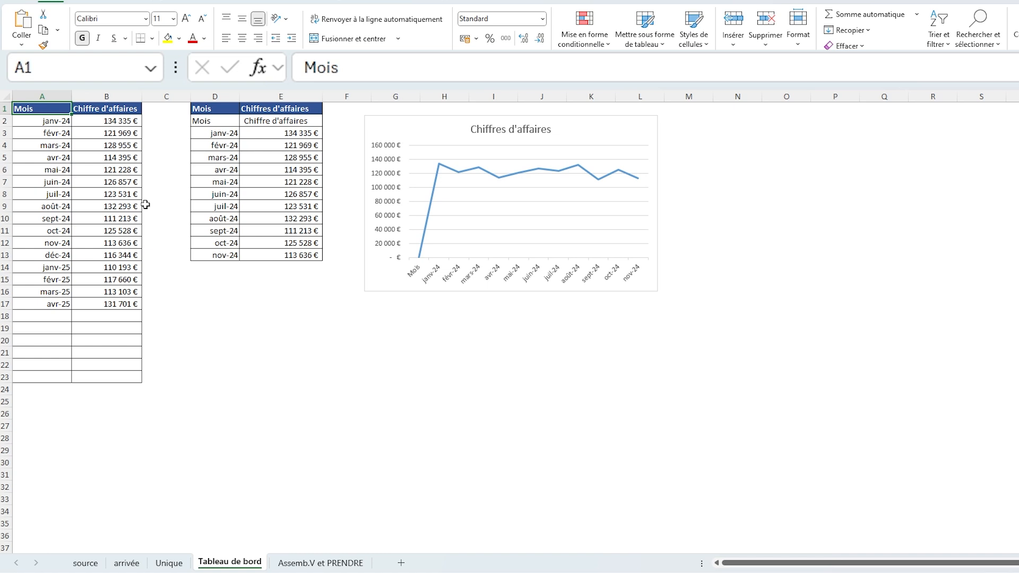
Step: Compare the first twelve rows of the month and revenue columns with the PRENDRE results in D2:E13
key("Down")
key("Down")
key("Down")
key("Down")
key("Down")
key("Down")
key("Down")
key("Down")
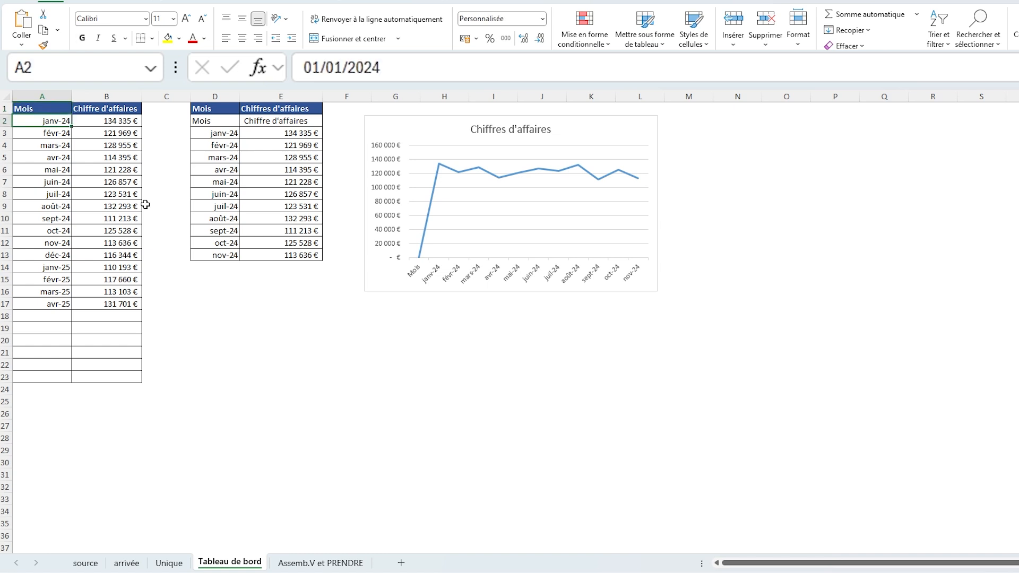
key("Down")
key("Down")
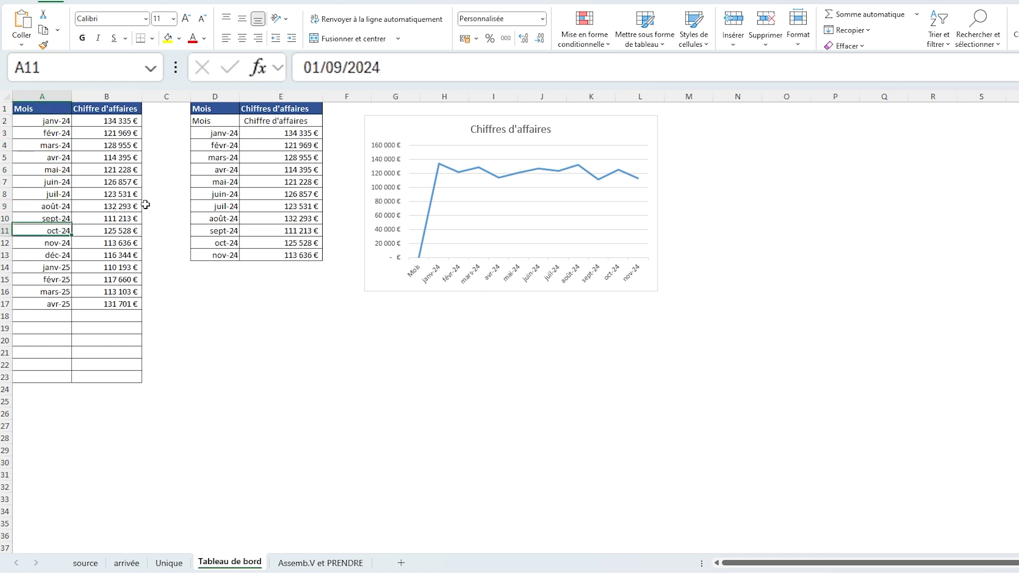
key("Right")
key("Right")
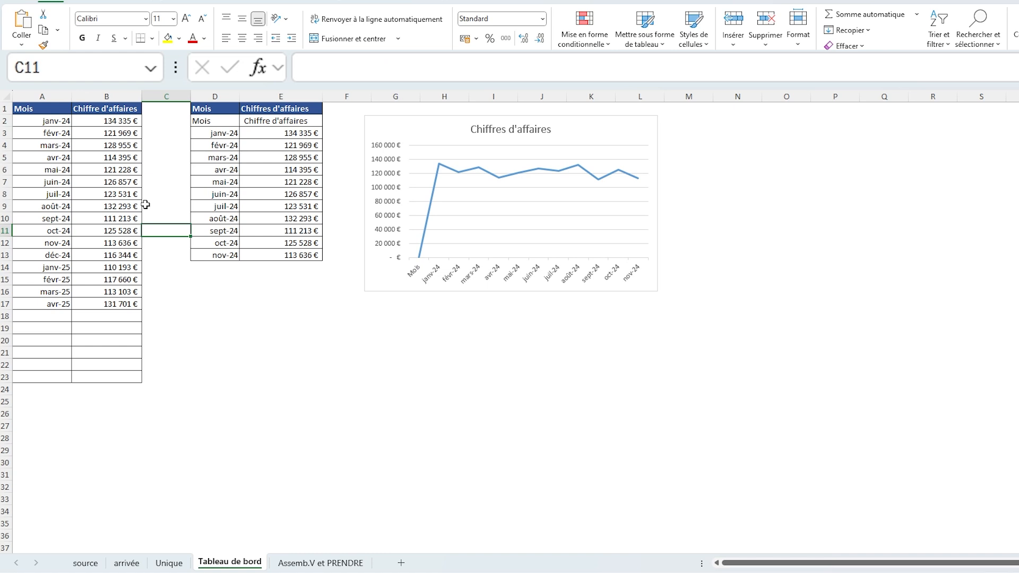
key("Down")
key("Left")
key("Left")
key("Right")
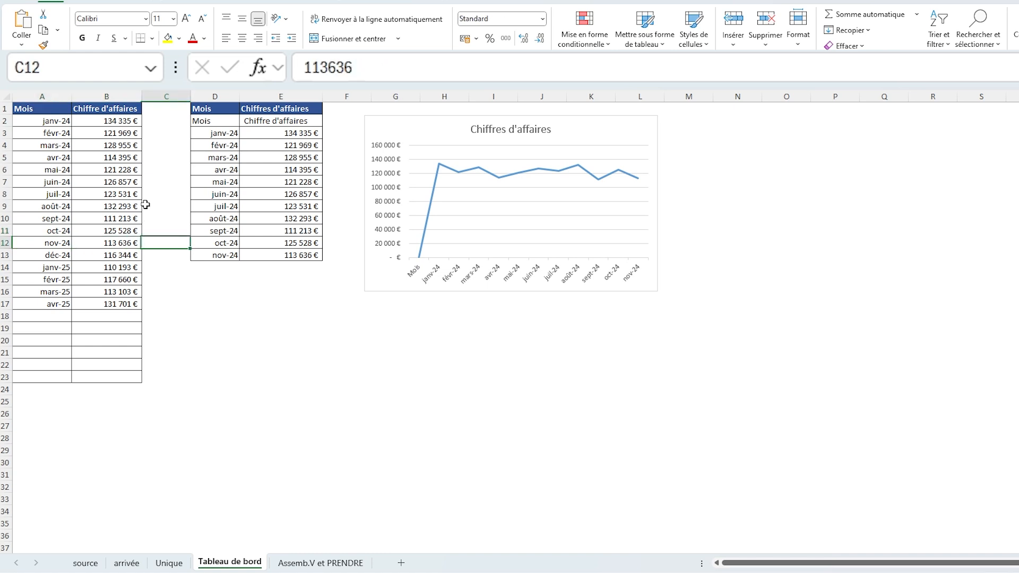
key("Right")
key("Right")
key("Down")
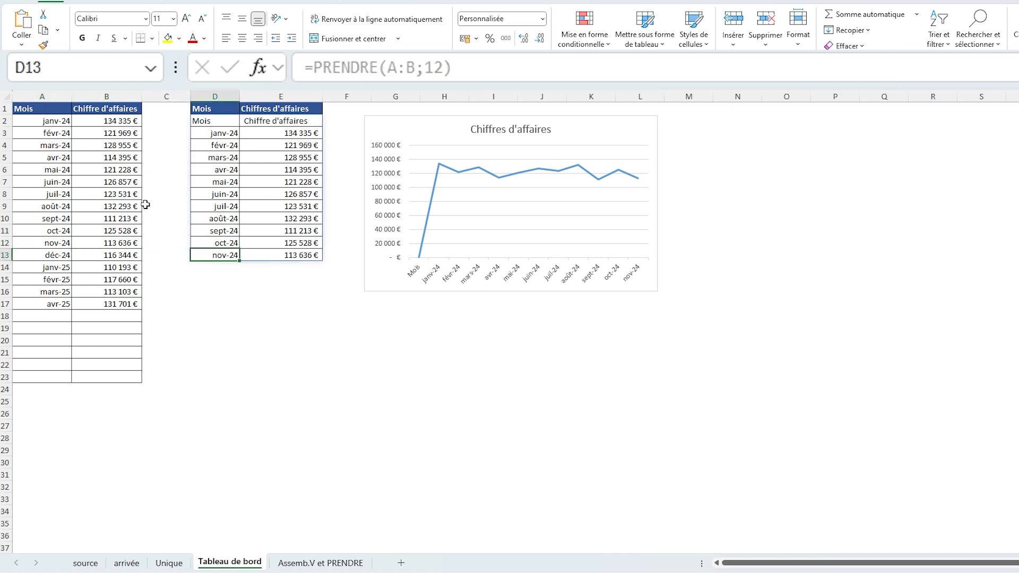
left_click_drag(74, 244, 69, 71)
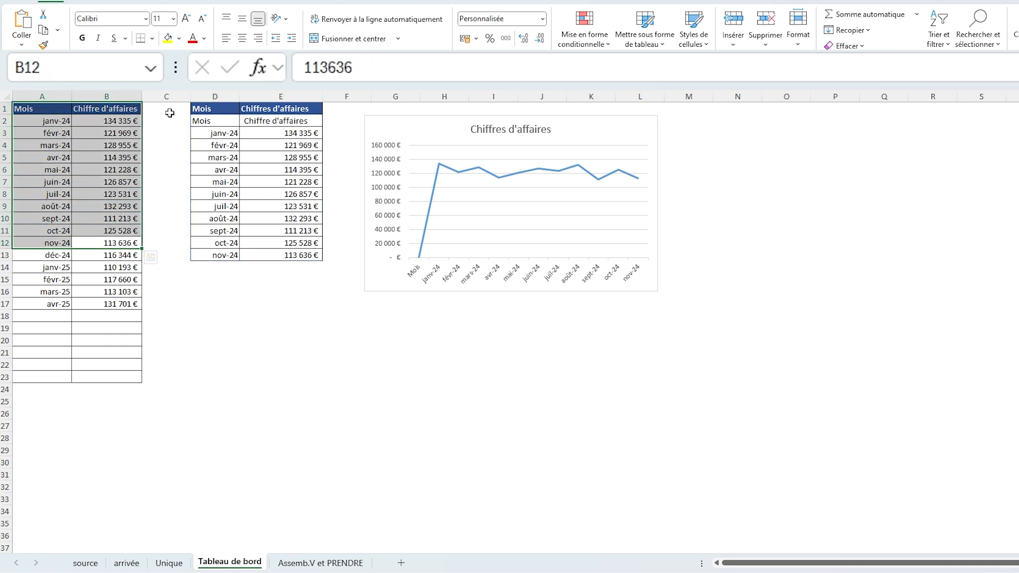
Step: Change the formula in cell D2 to =PRENDRE(A:B;-12) to take the last twelve rows
left_click(212, 121)
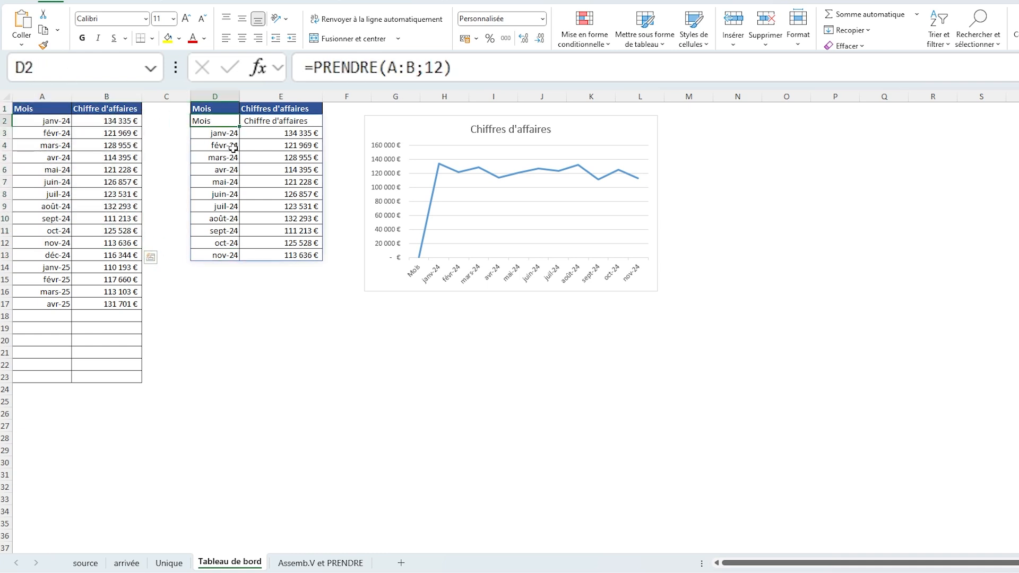
left_click(425, 71)
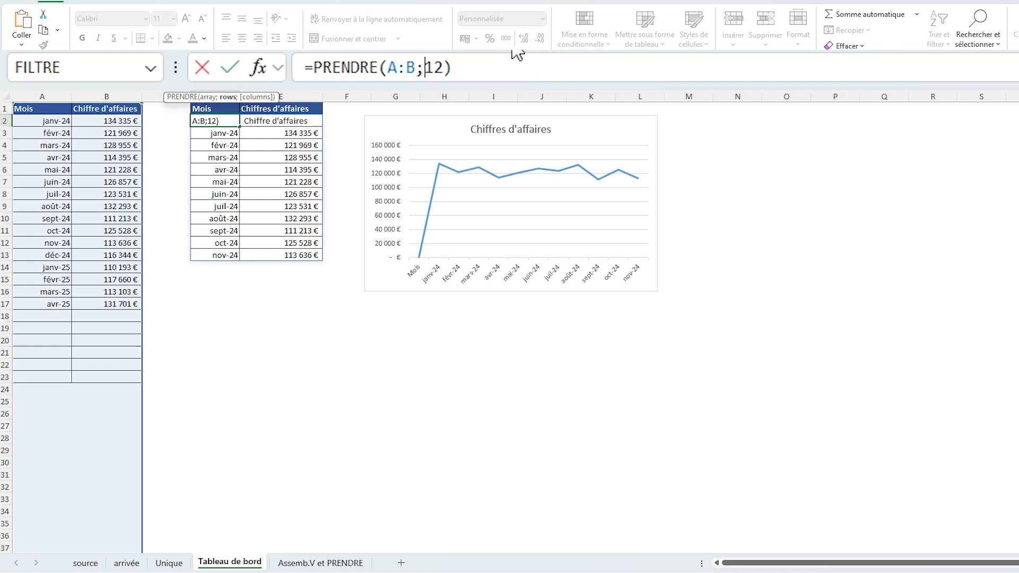
type("-")
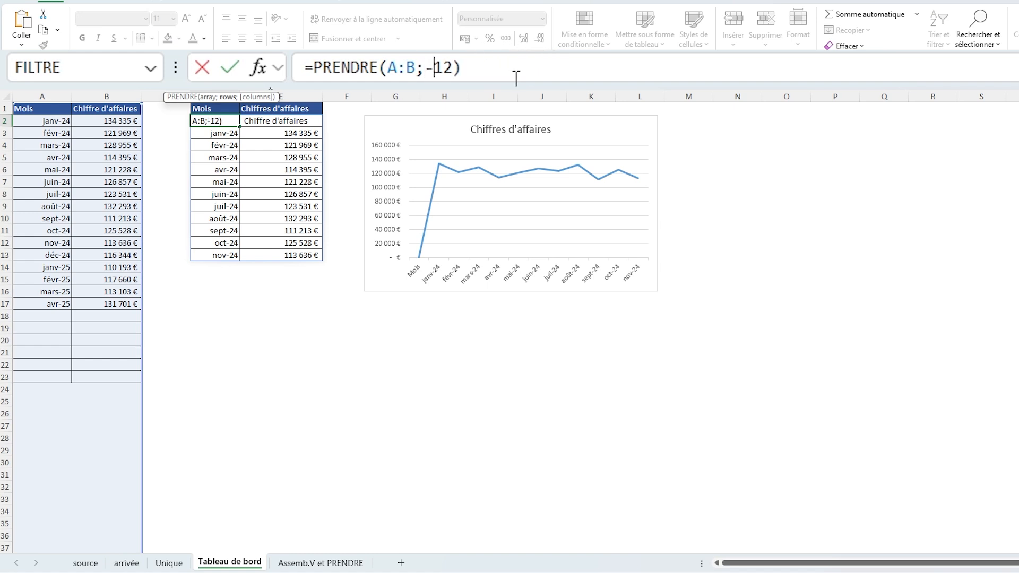
key("Return")
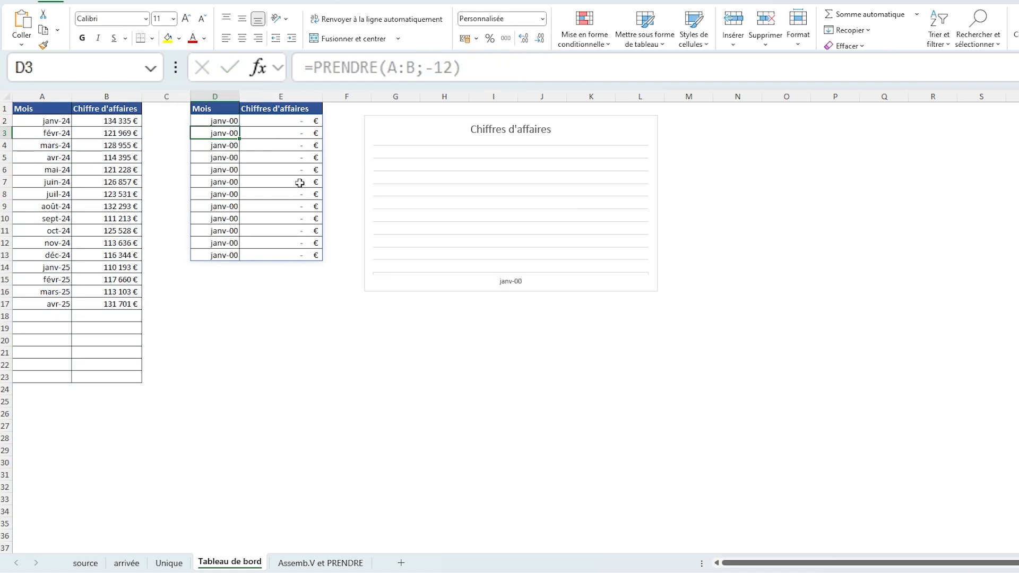
left_click(229, 121)
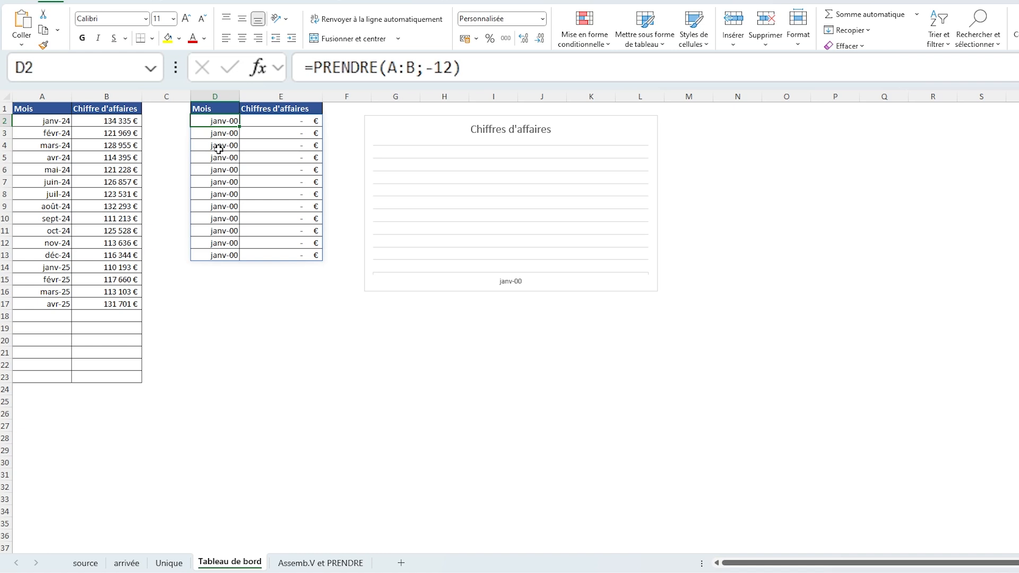
Step: Examine the last rows of columns A and B at the very end of the Tableau de bord sheet
left_click(60, 353)
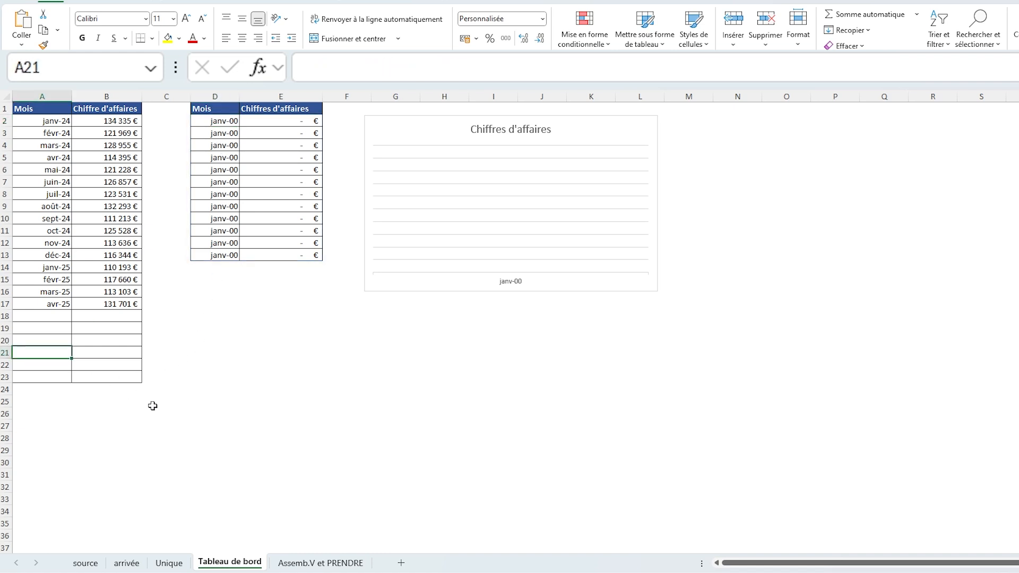
key("ctrl+Down")
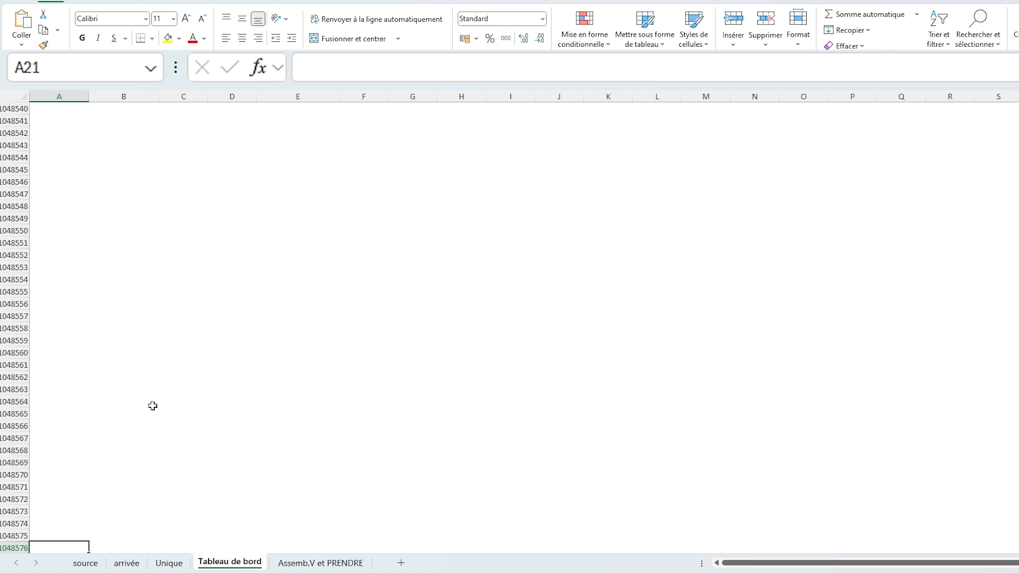
key("shift+Up")
key("shift+Up")
key("shift+Up")
key("shift+Up")
key("shift+Up")
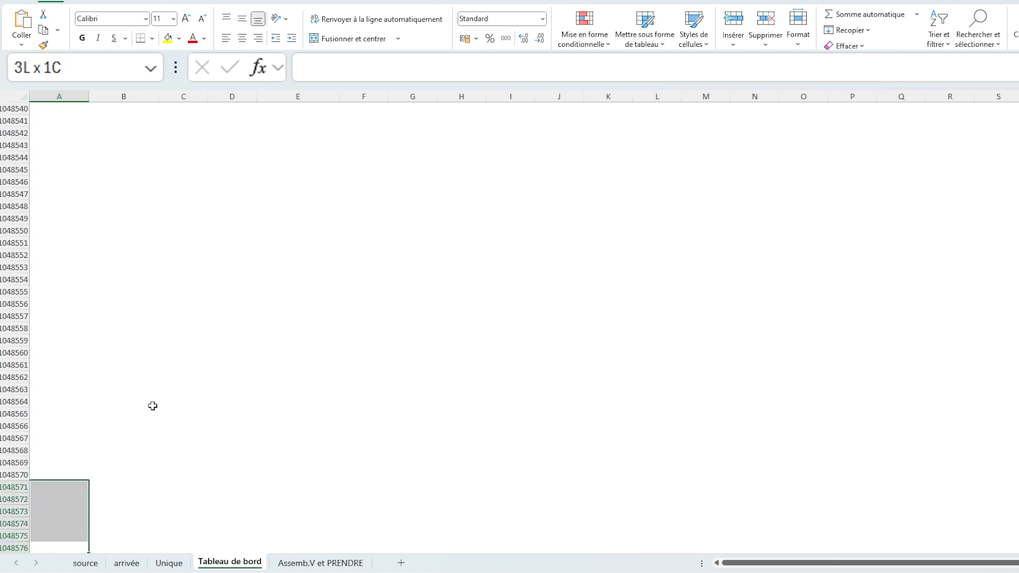
key("shift+Up")
key("shift+Up")
key("shift+Up")
key("shift+Up")
key("shift+Up")
key("shift+Up")
key("shift+Up")
key("shift+Right")
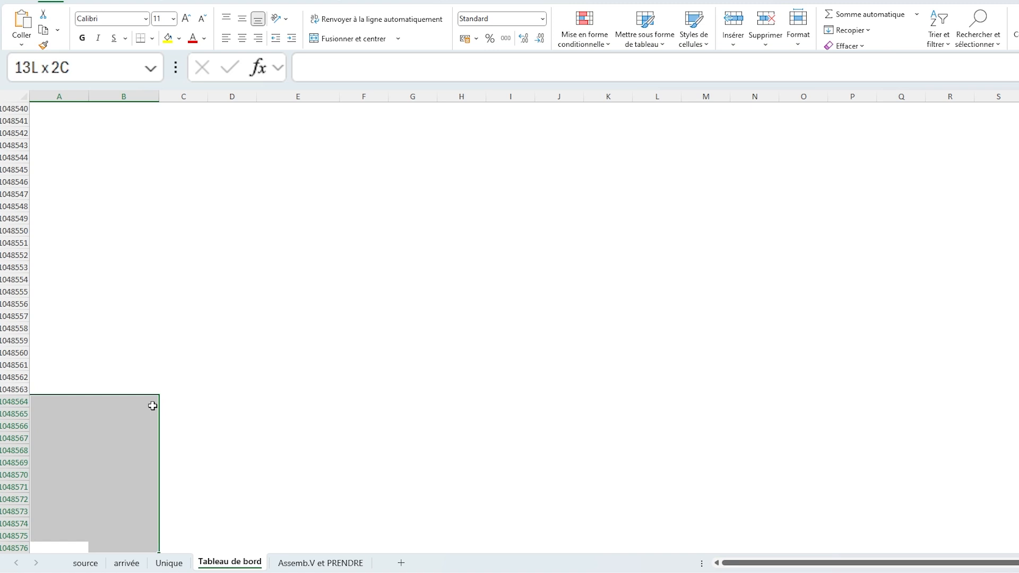
key("ctrl+Up")
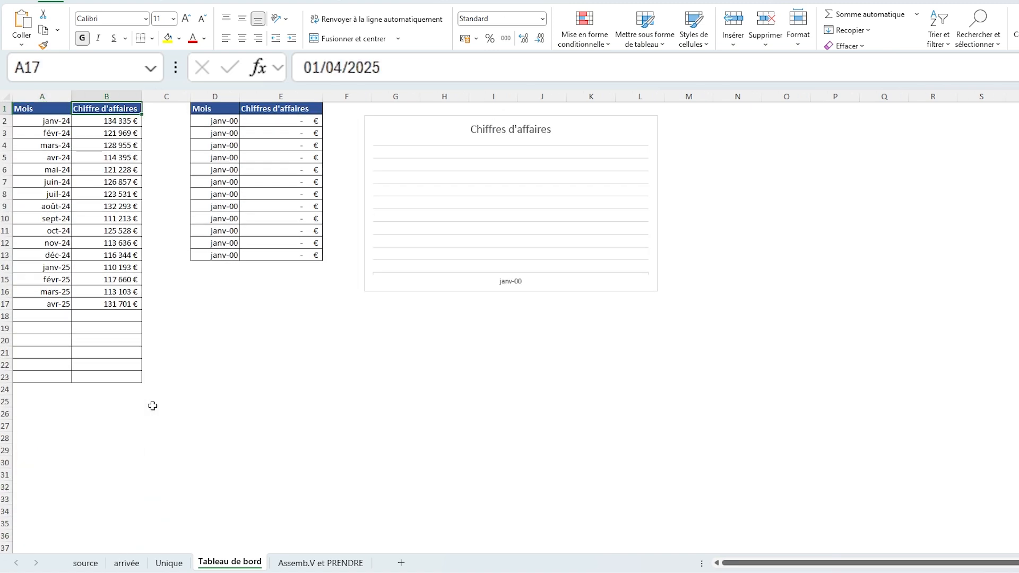
key("ctrl+Up")
Step: Change the formula in cell D2 to =PRENDRE(A:.B;-12), then check the results and chart against the last twelve source months
key("Right")
key("Right")
key("Right")
key("Down")
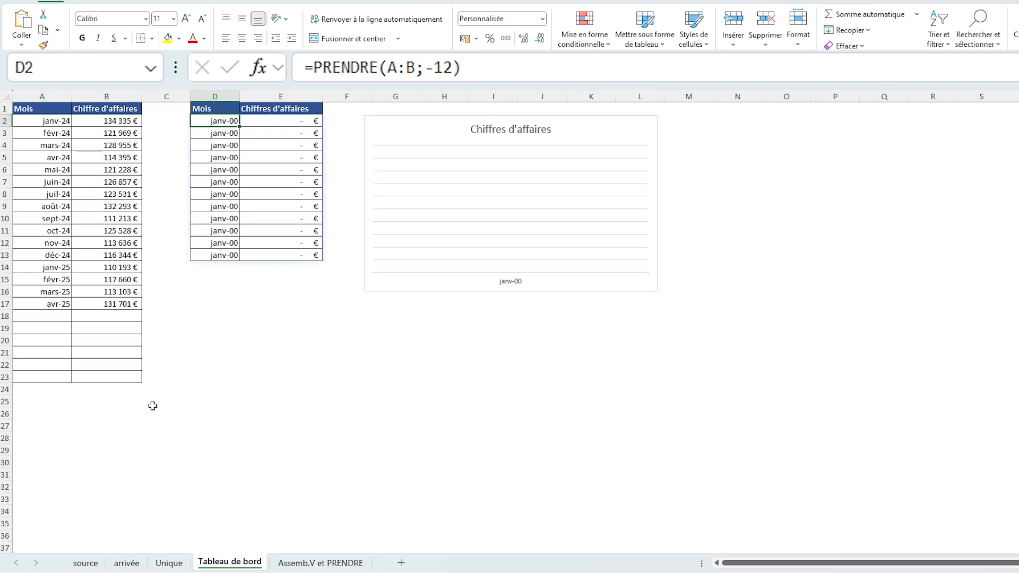
key("F2")
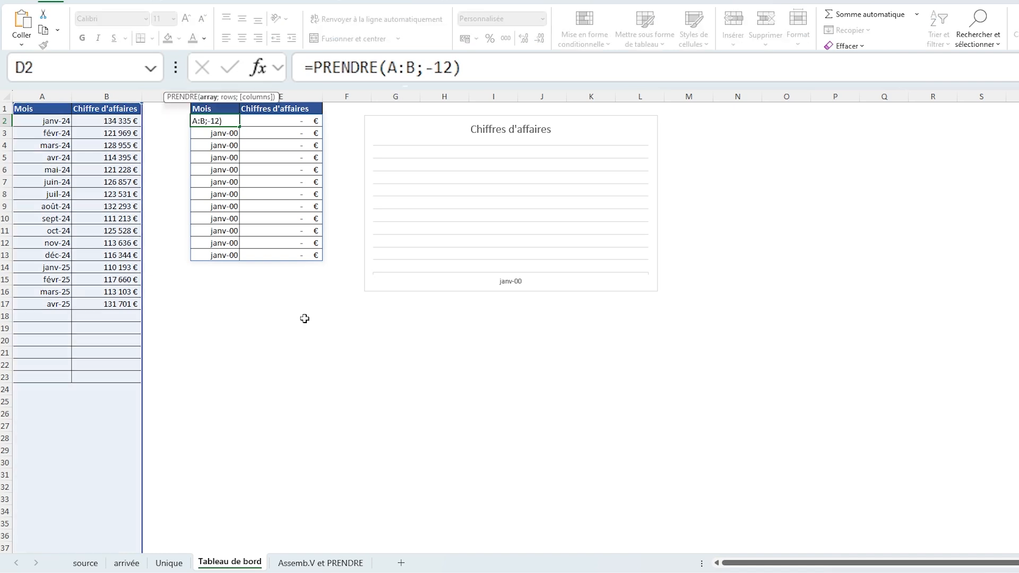
key("Left")
key("Left")
key("Left")
key("Left")
key("Left")
key("Left")
type(".")
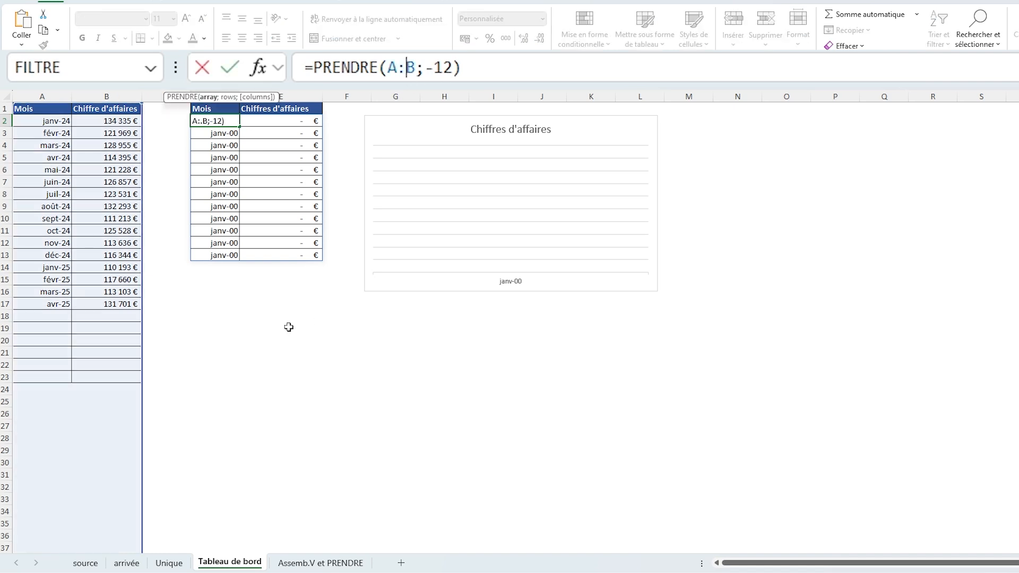
key("Return")
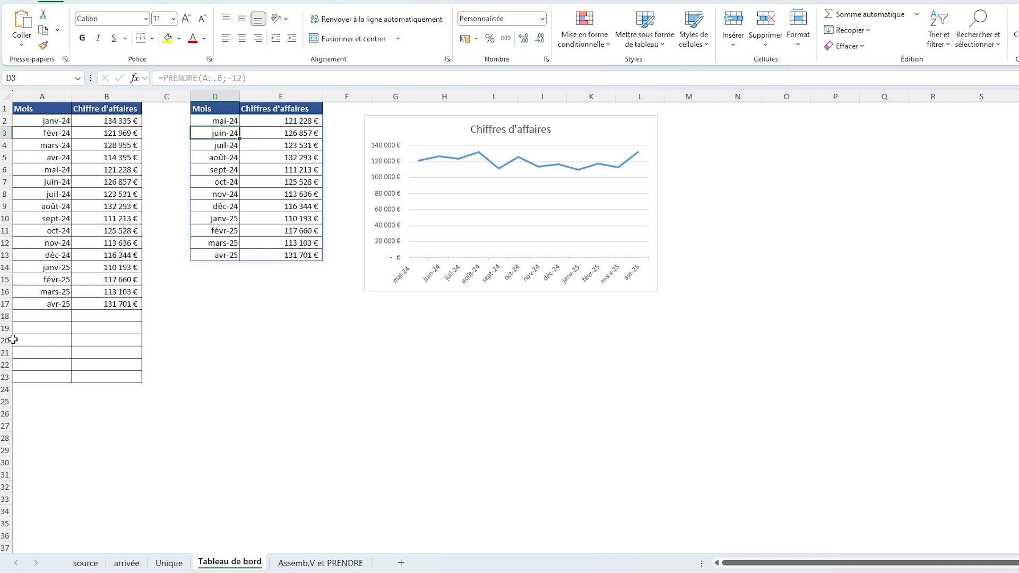
left_click(38, 303)
left_click_drag(39, 303, 100, 108)
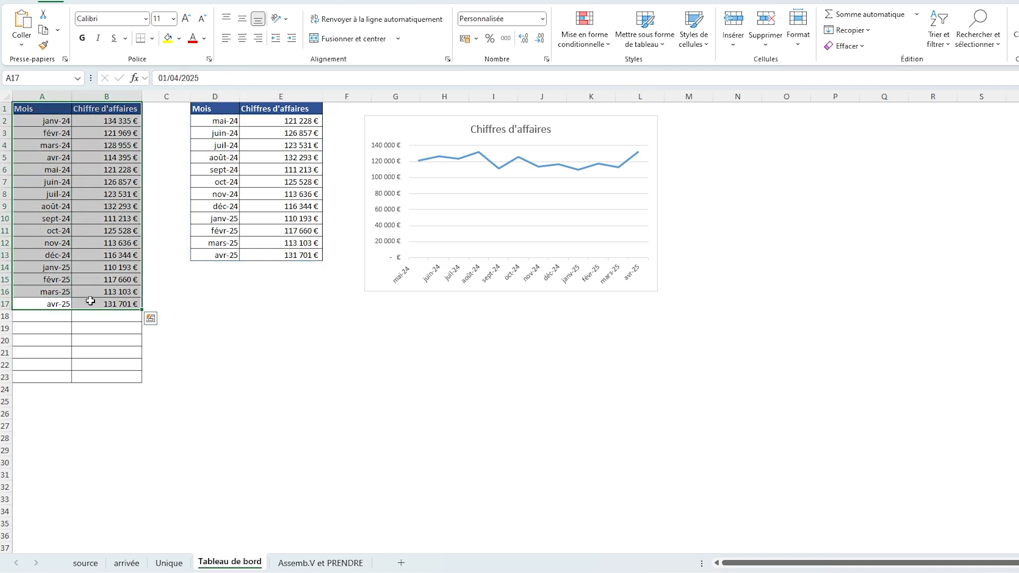
left_click_drag(90, 301, 62, 170)
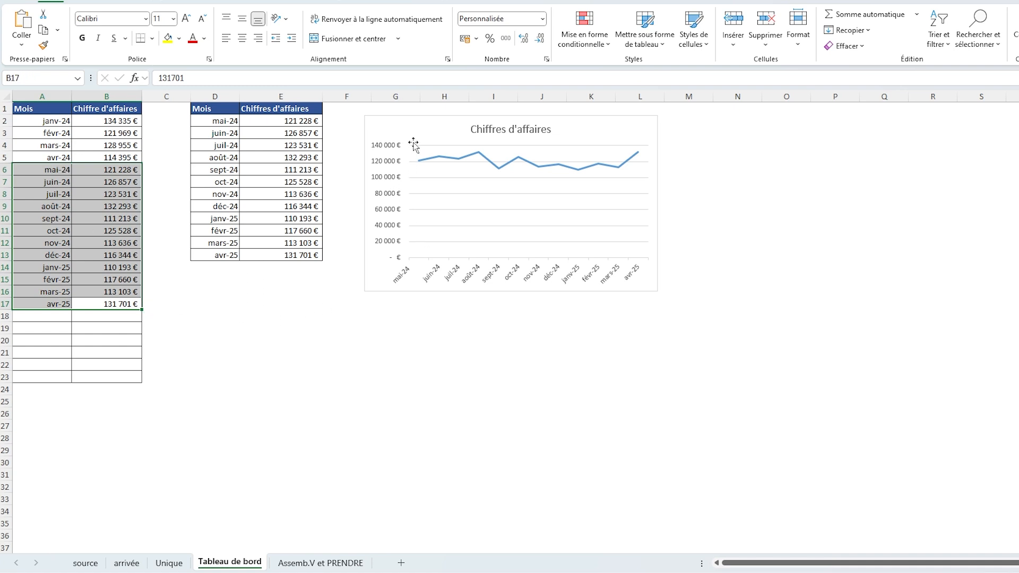
left_click(425, 121)
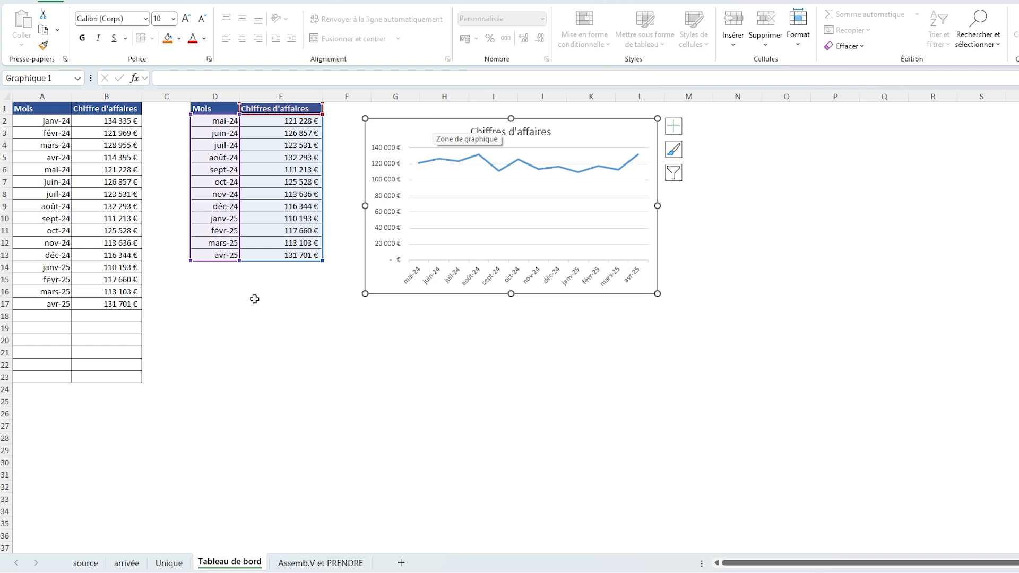
Step: Add a new source row with the month 01/05/2025 in A18 and the revenue 125636 in B18
left_click(67, 316)
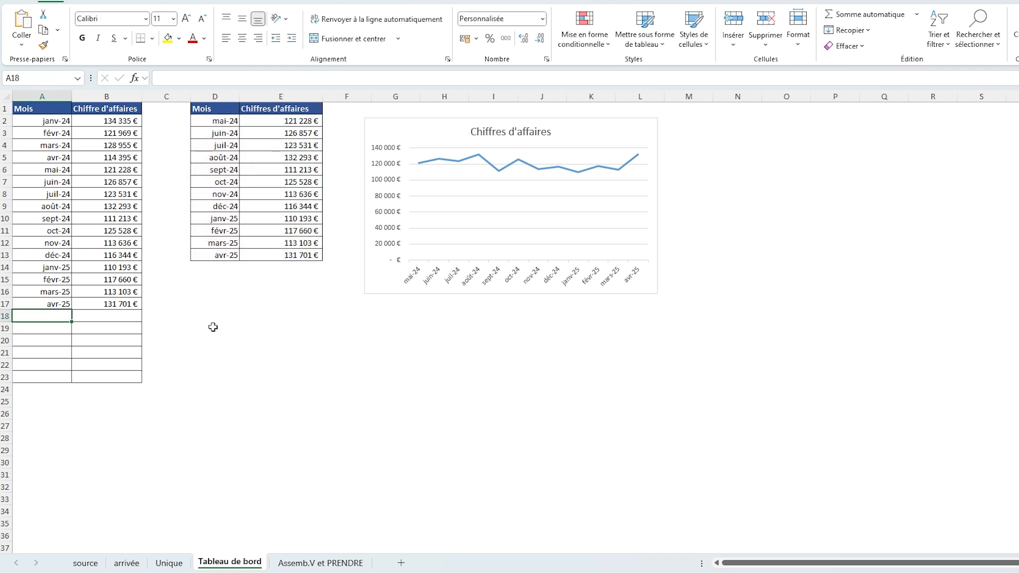
type("01/05/2025")
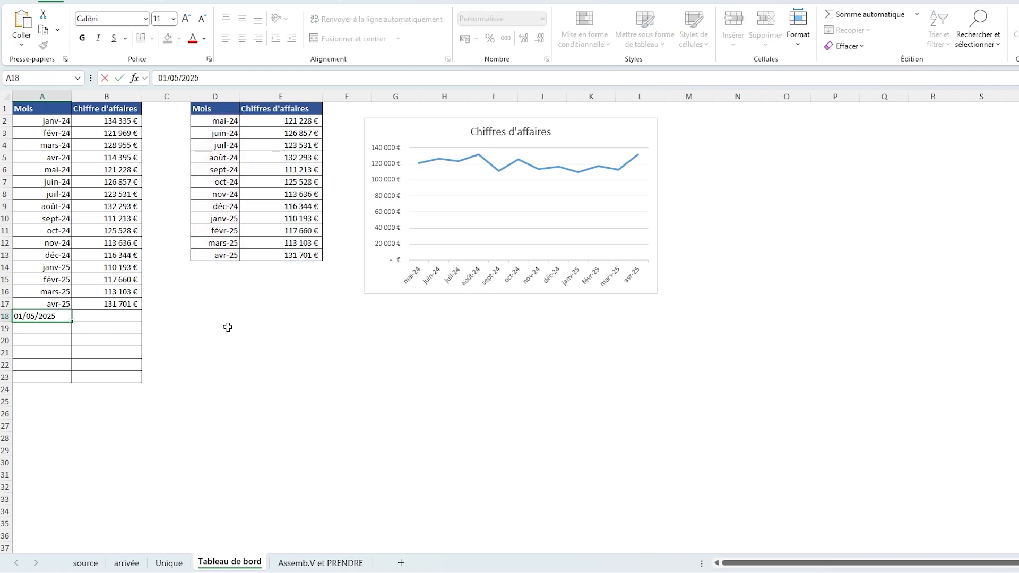
key("Tab")
type("12")
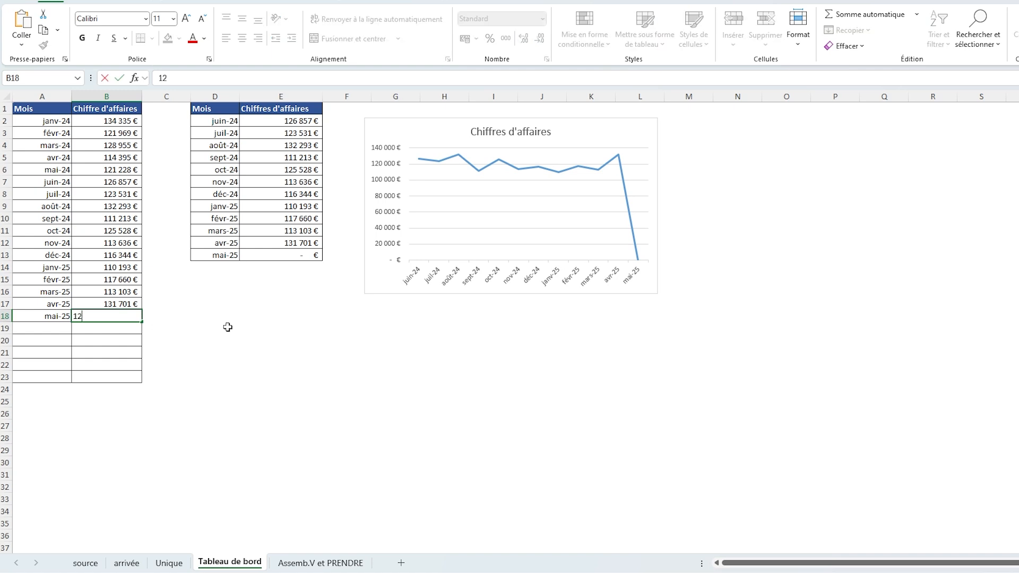
key("Return")
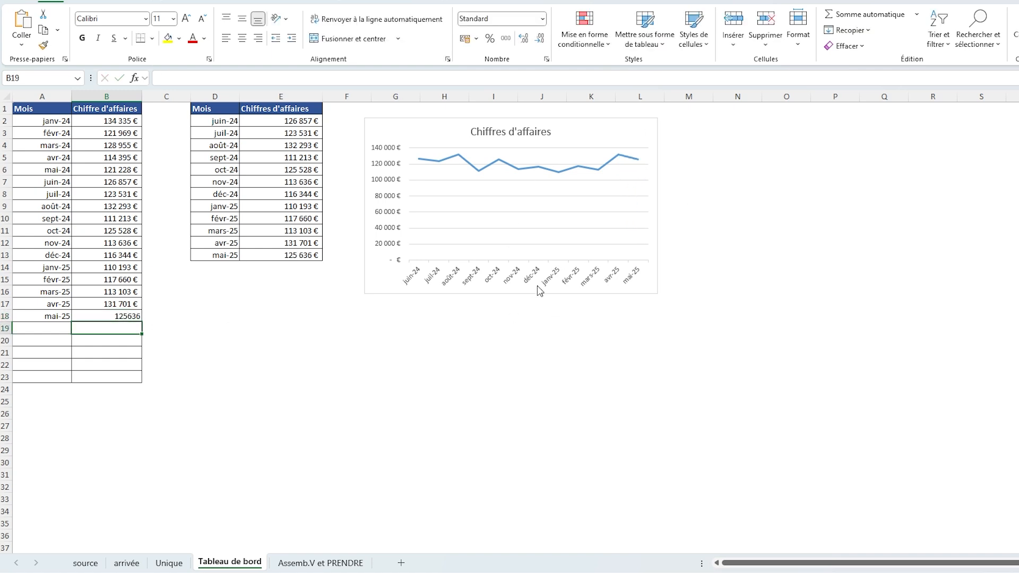
Step: On the Assemb.V et PRENDRE sheet, enter =ASSEMB.V(D2:E11;G2:H11) in cell A2 to stack the clothing and shoe tables
key("ctrl+Page_Down")
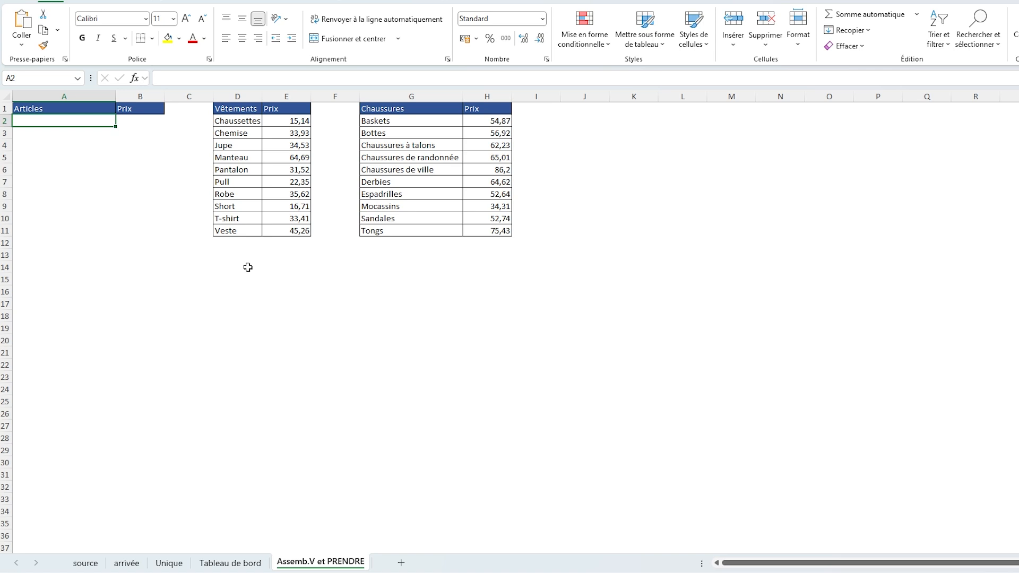
type("=assem")
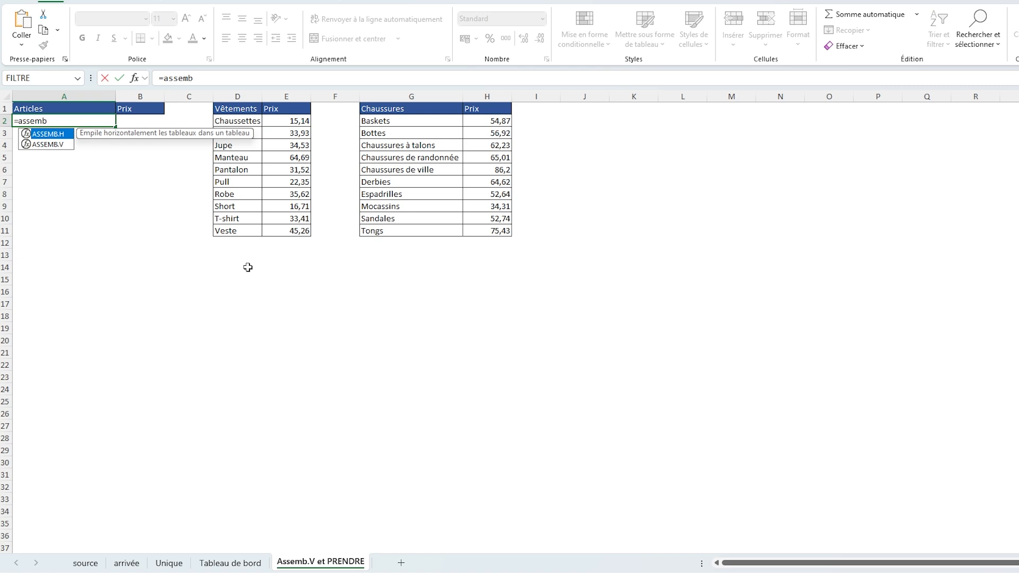
type("b")
key("Down")
key("Tab")
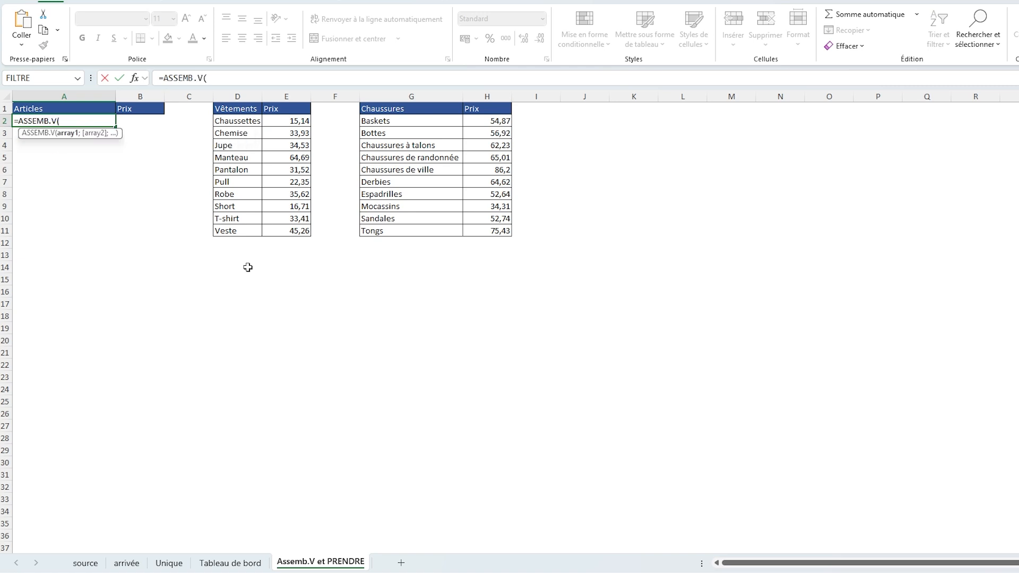
left_click_drag(214, 121, 280, 236)
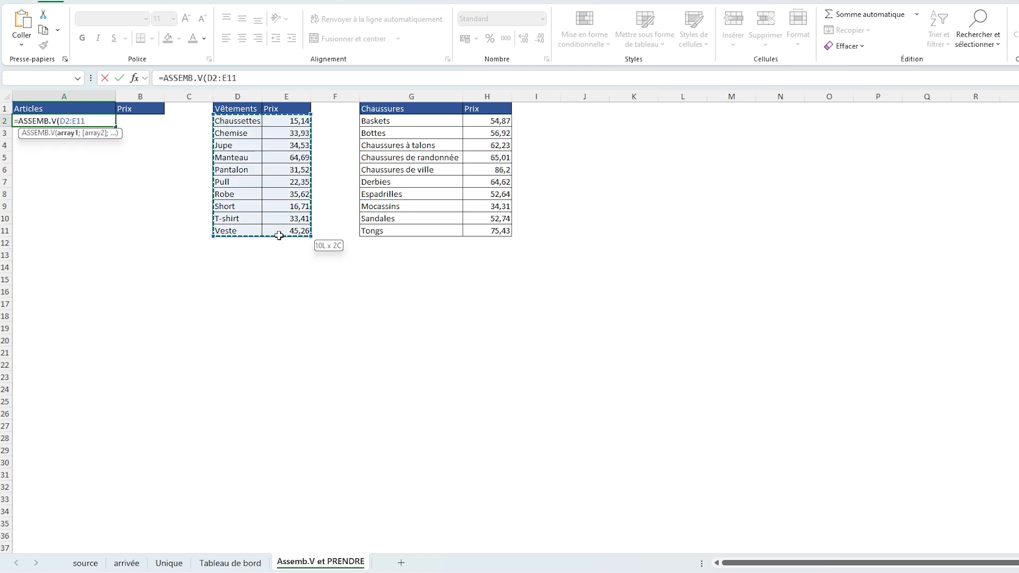
type(";")
left_click_drag(363, 121, 505, 234)
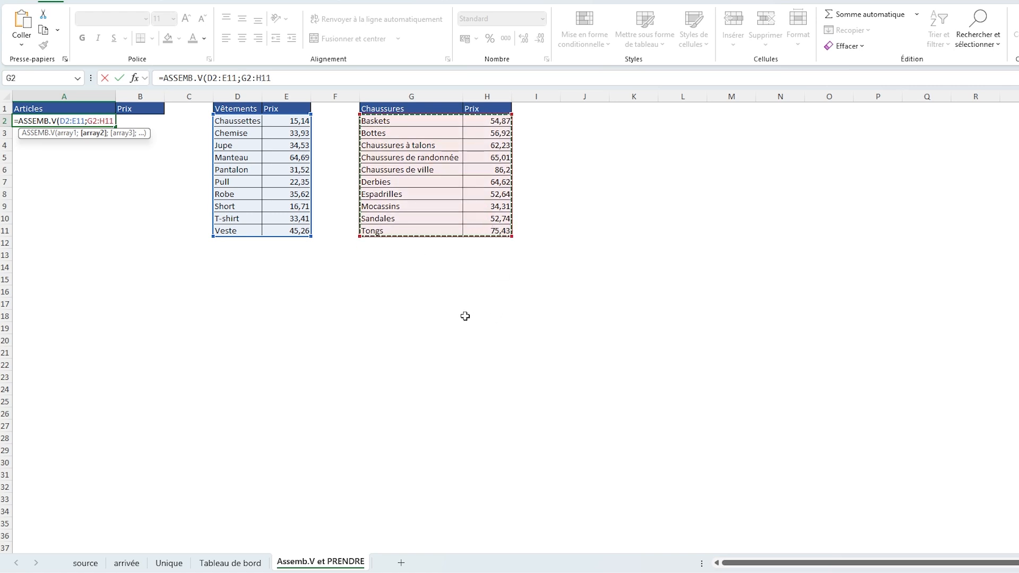
key("Return")
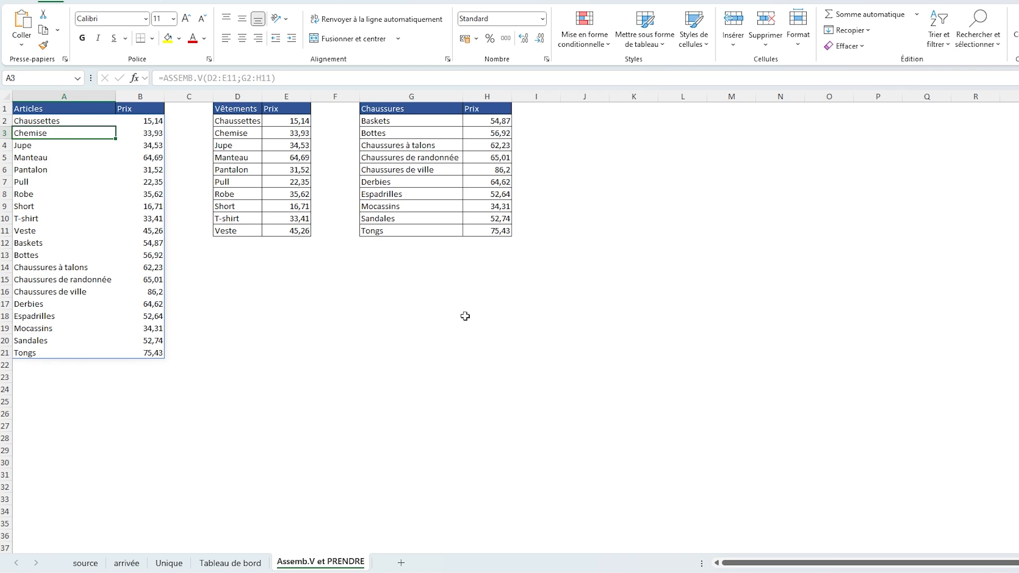
Step: Examine the stacked list in columns A and B against the items and prices in the clothing table
key("Up")
key("Right")
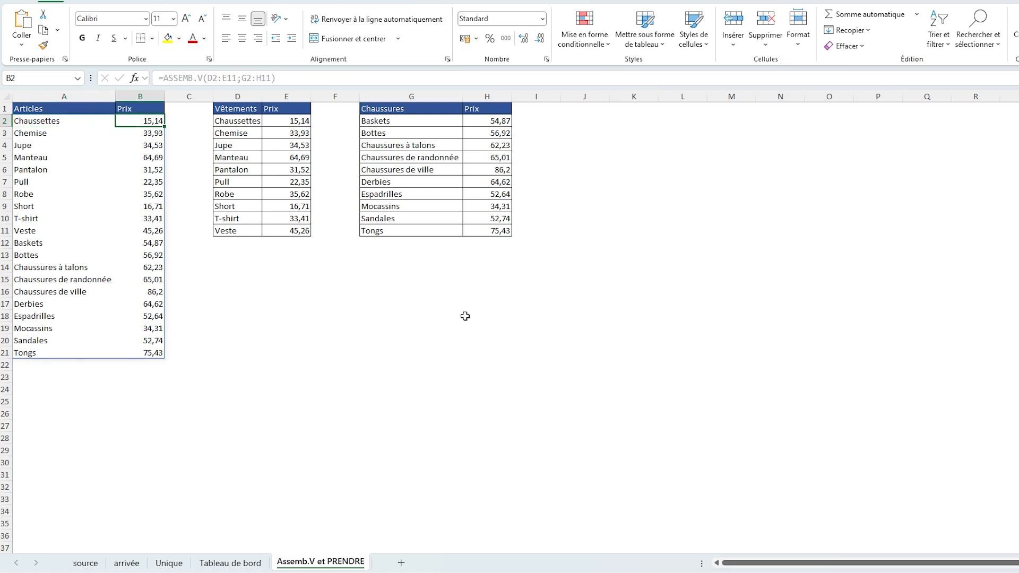
key("Right")
key("Right")
key("Down")
key("Right")
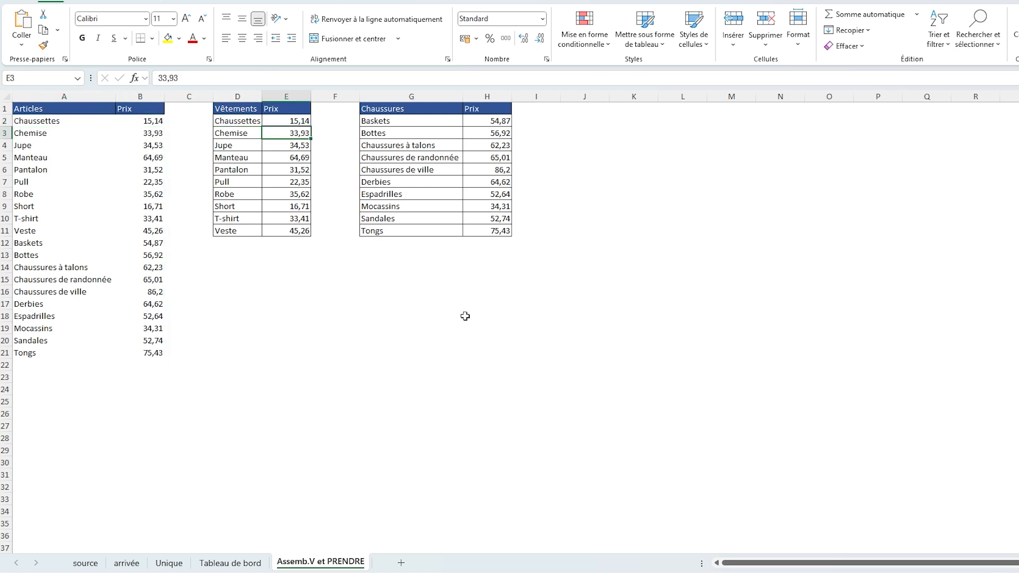
key("Down")
key("Down")
key("Down")
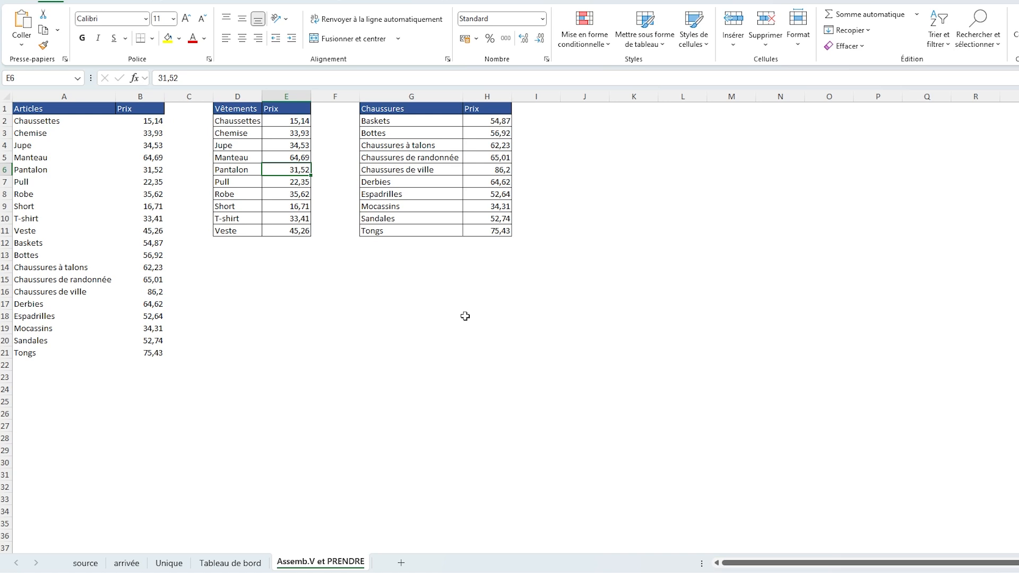
key("Left")
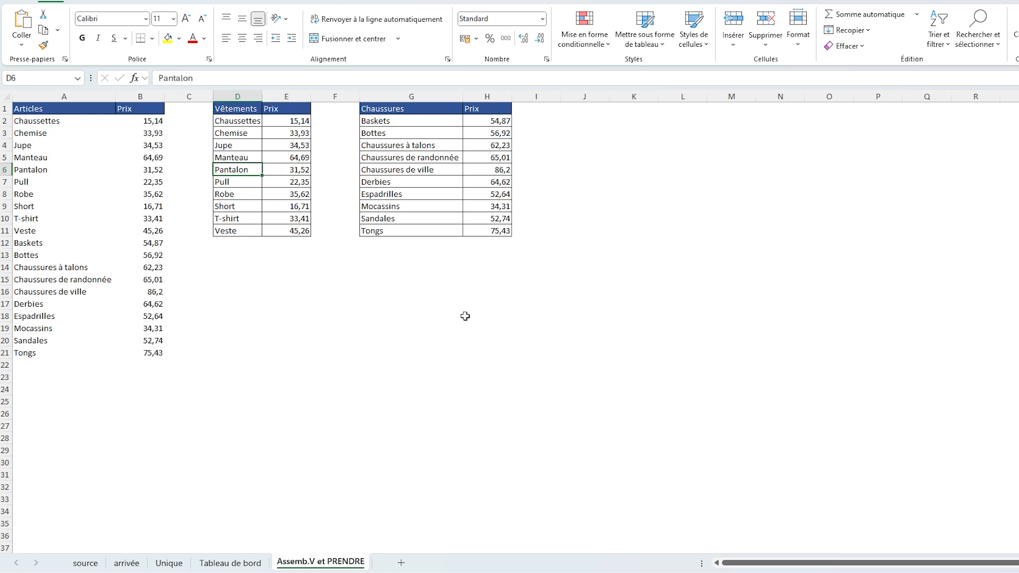
Step: Extend both table ranges in cell A2 to row 19 by changing the formula to =ASSEMB.V(D2:E19;G2:H19)
left_click(89, 127)
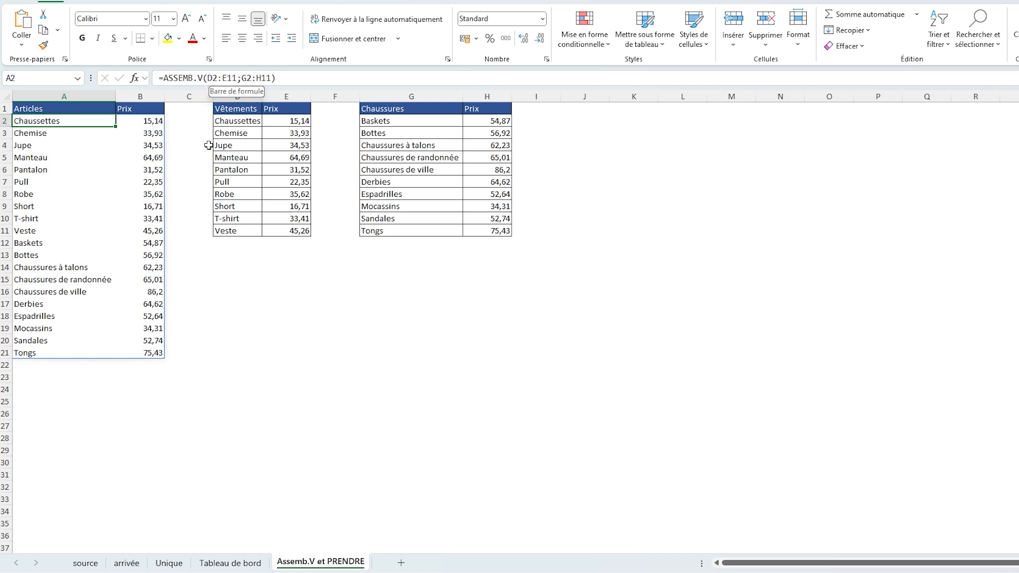
left_click(270, 78)
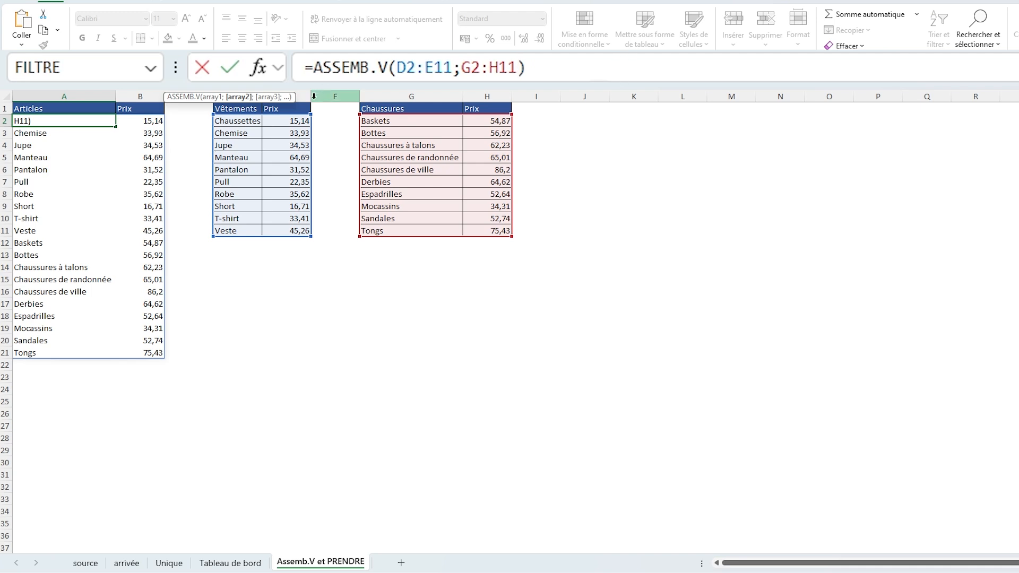
key("BackSpace")
key("BackSpace")
key("BackSpace")
key("BackSpace")
key("BackSpace")
key("BackSpace")
key("BackSpace")
key("BackSpace")
key("BackSpace")
key("BackSpace")
key("BackSpace")
key("BackSpace")
key("BackSpace")
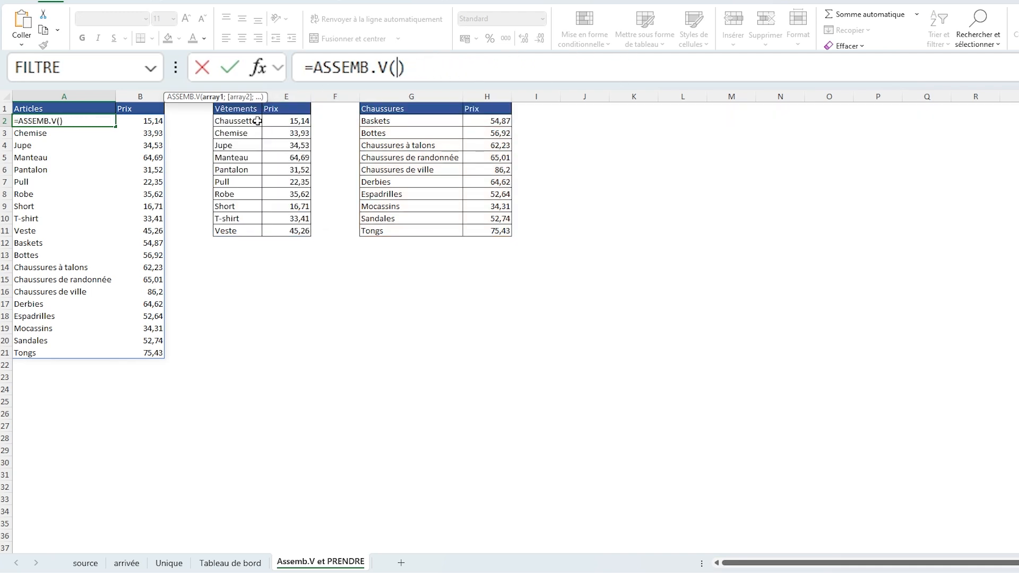
left_click_drag(260, 118, 315, 303)
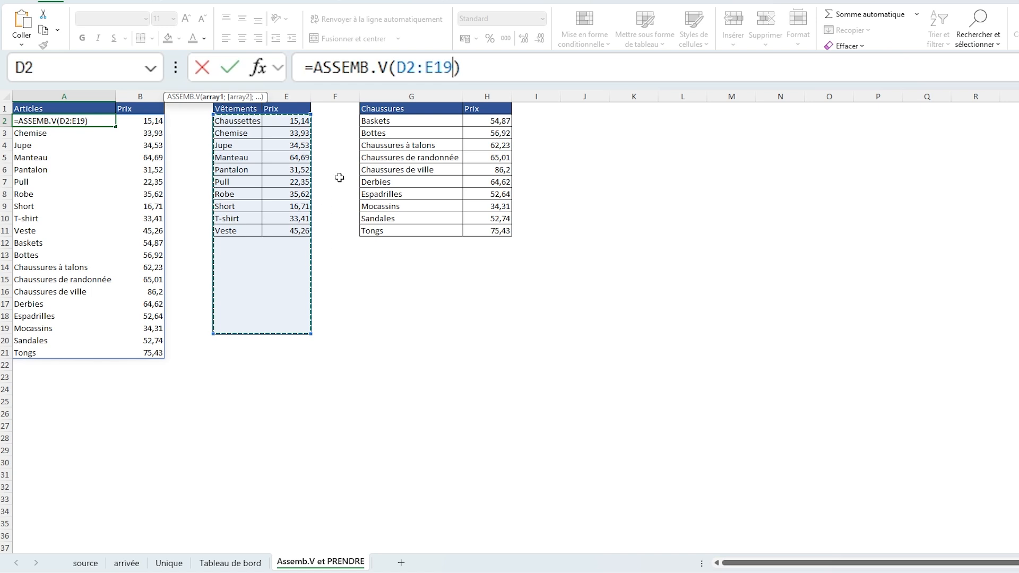
type(";")
left_click_drag(364, 120, 494, 333)
key("Return")
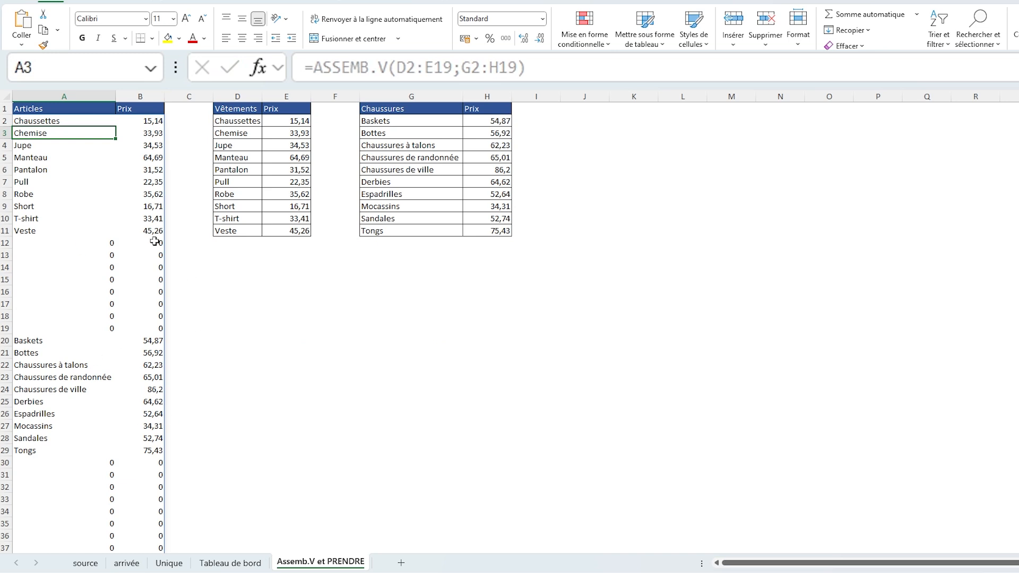
Step: Trim the trailing blank rows of both ranges by changing the formula in A2 to =ASSEMB.V(D2:.E19;G2:.H19)
left_click(104, 193)
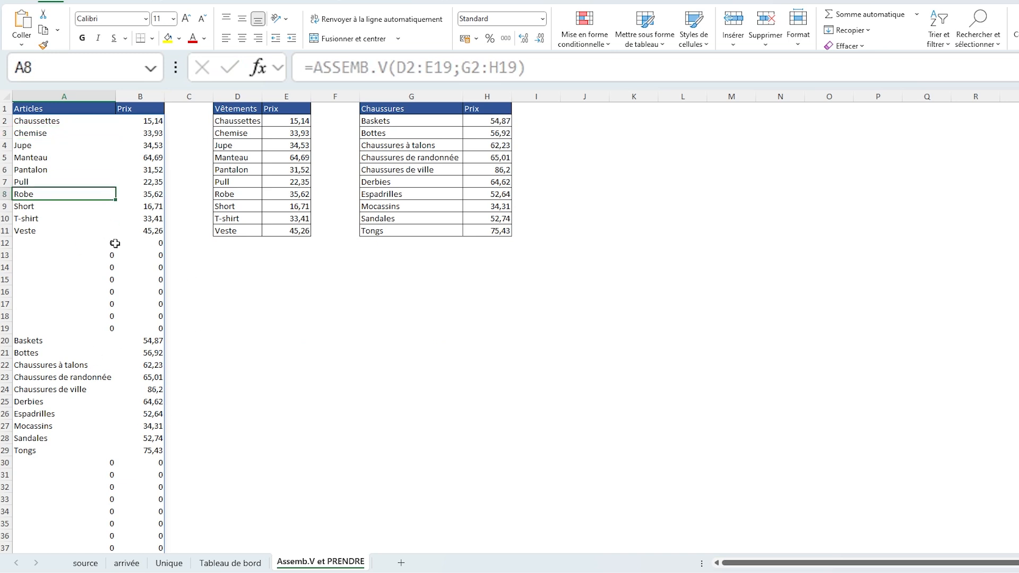
left_click(413, 69)
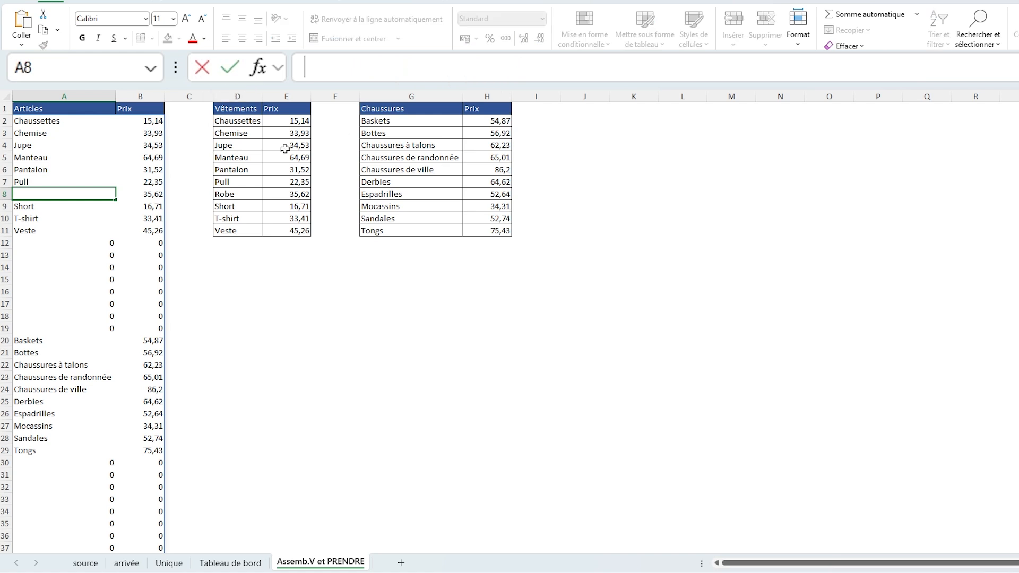
left_click(44, 120)
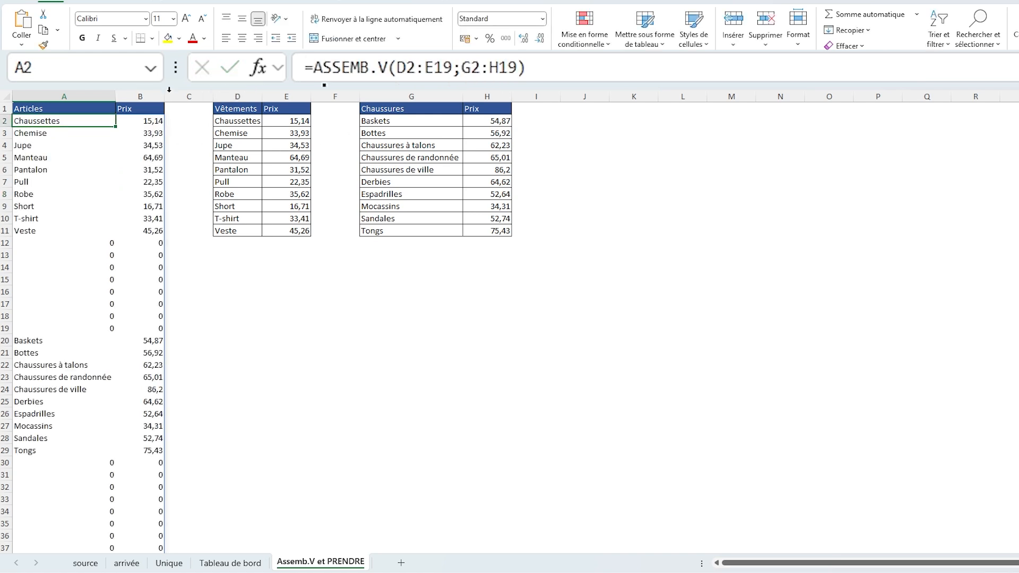
left_click(425, 68)
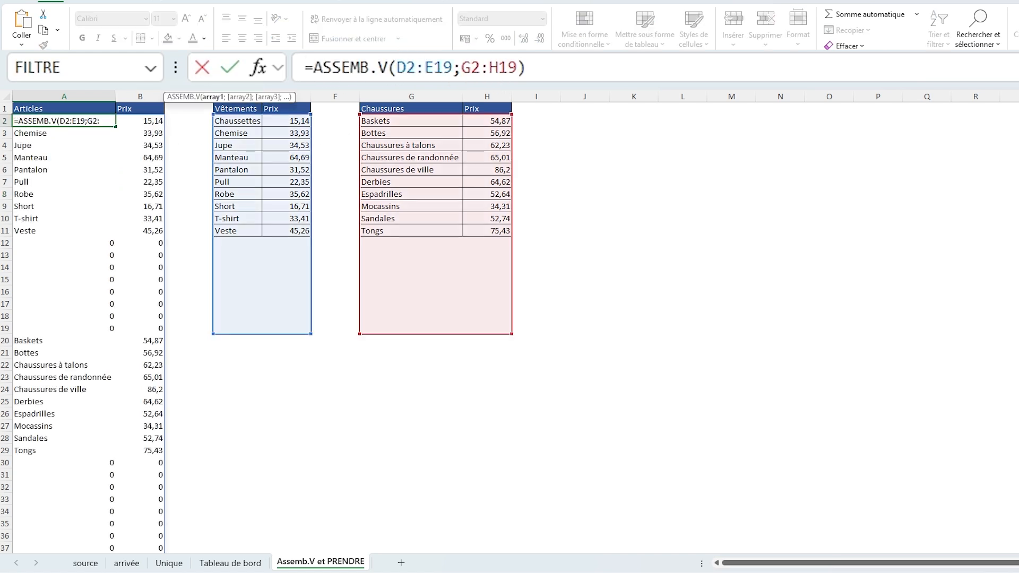
type(".")
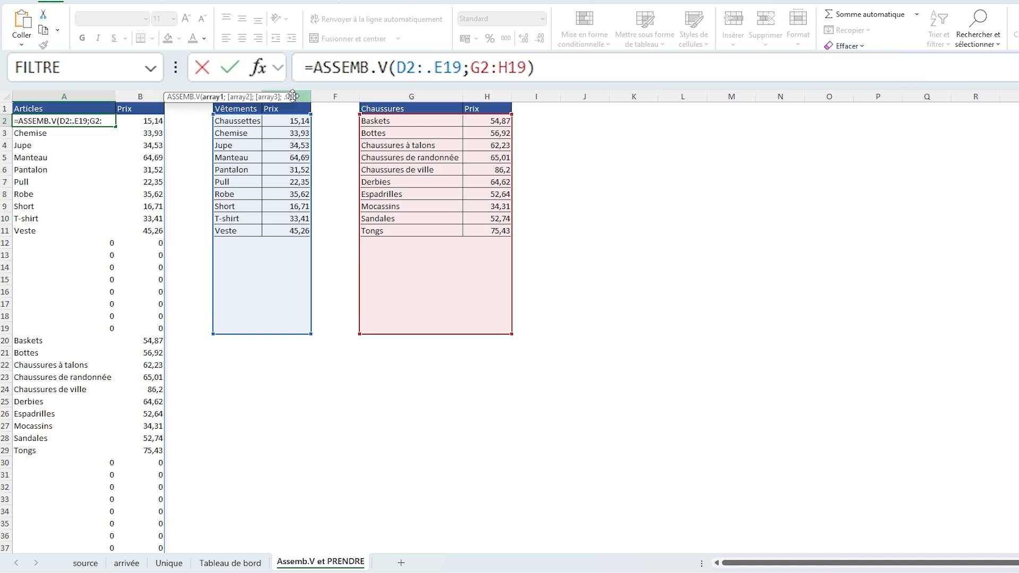
key("Right")
key("Right")
key("Right")
key("Right")
key("Right")
key("Right")
key("shift+Right")
key("Right")
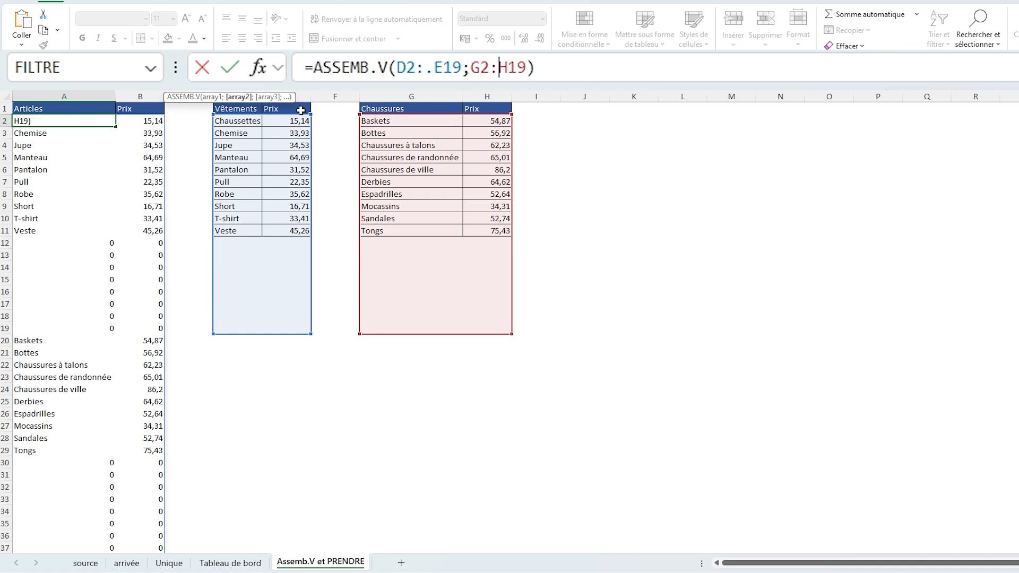
type(".")
key("Return")
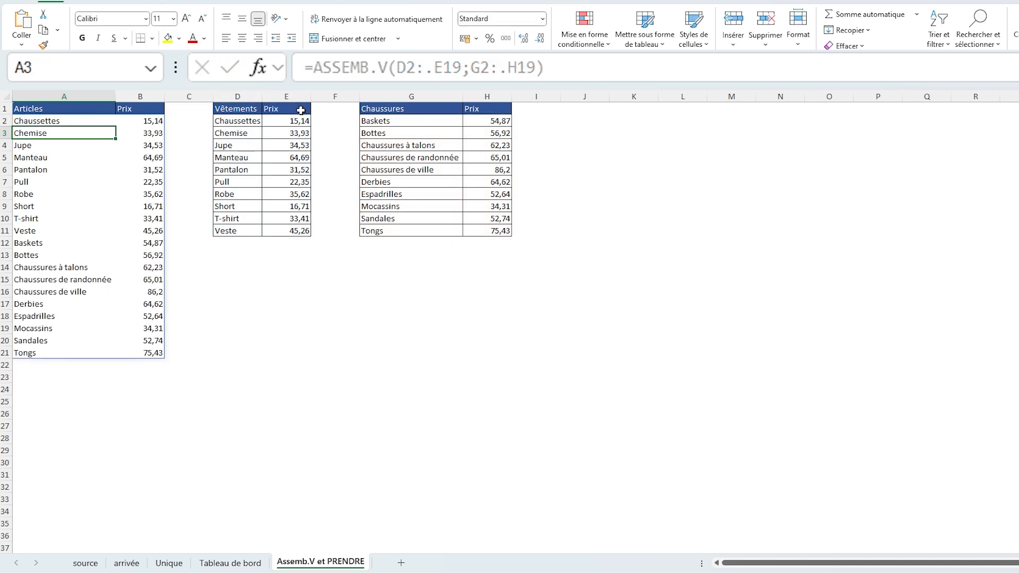
key("Up")
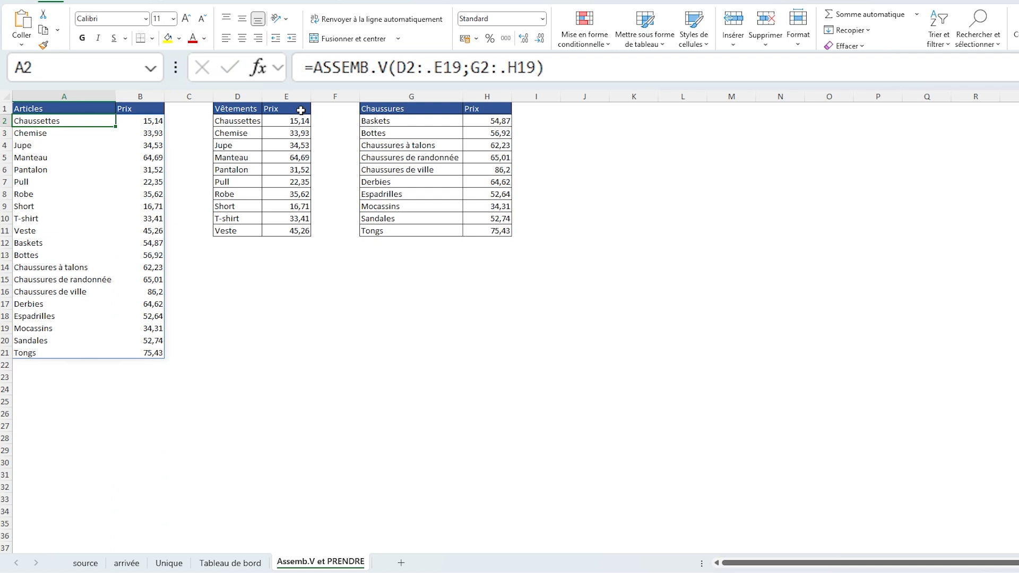
key("Right")
key("Right")
key("Right")
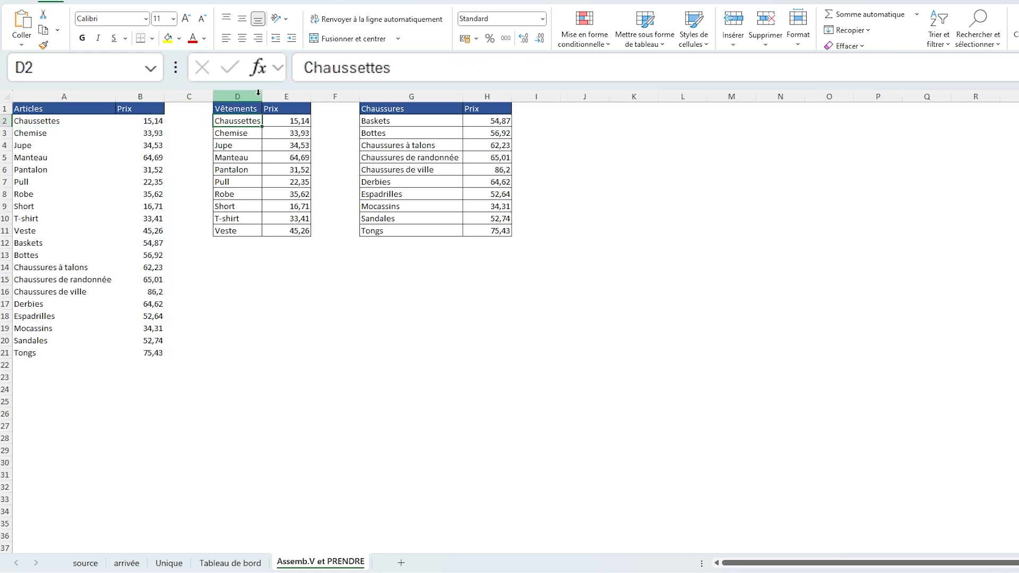
Step: Replace both ranges in A2 with whole columns so the formula reads =ASSEMB.V(D:E;G:H)
left_click(56, 122)
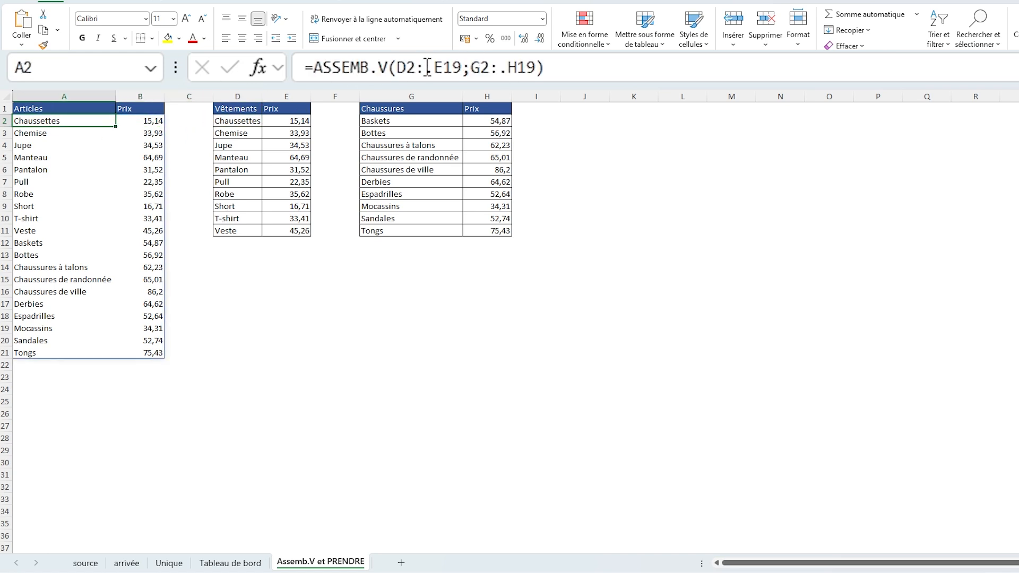
left_click(448, 63)
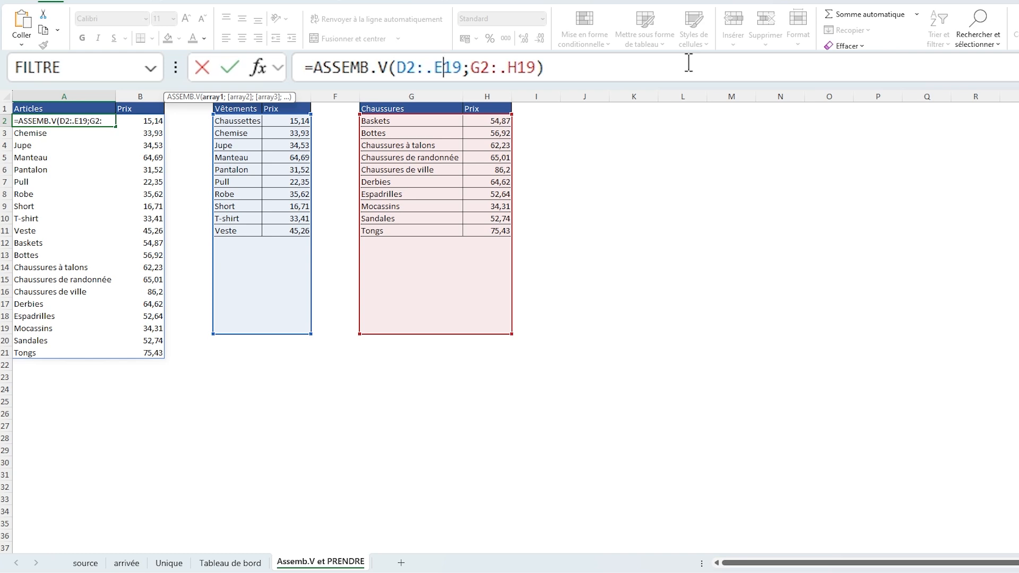
key("BackSpace")
key("BackSpace")
key("BackSpace")
key("BackSpace")
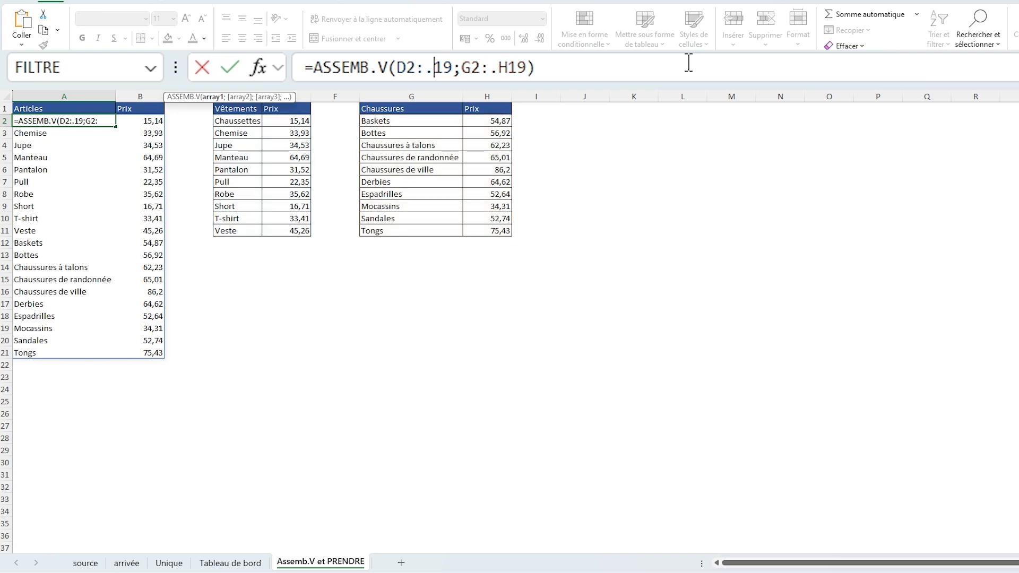
key("Delete")
key("Delete")
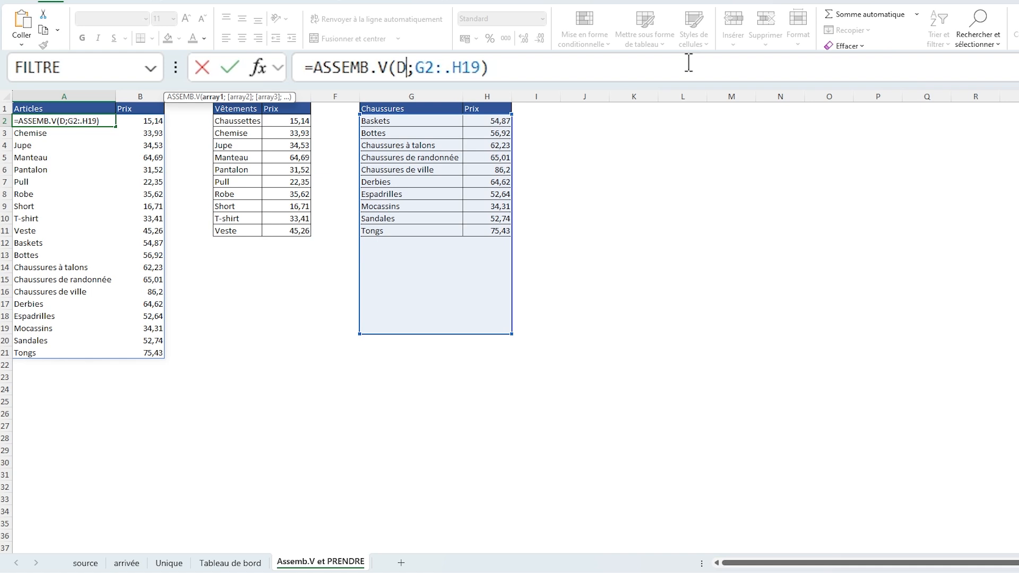
type(":D")
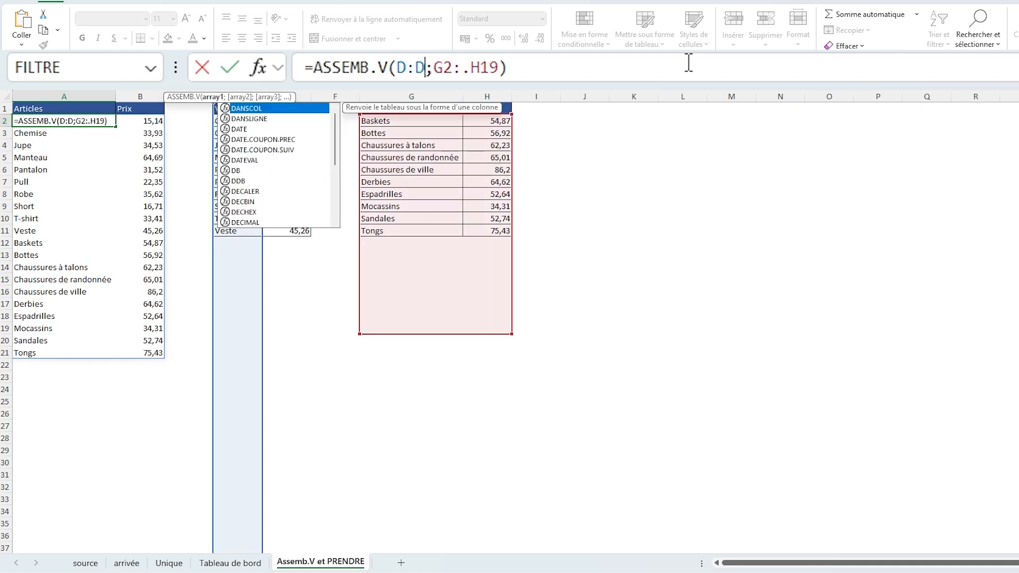
key("BackSpace")
type("E")
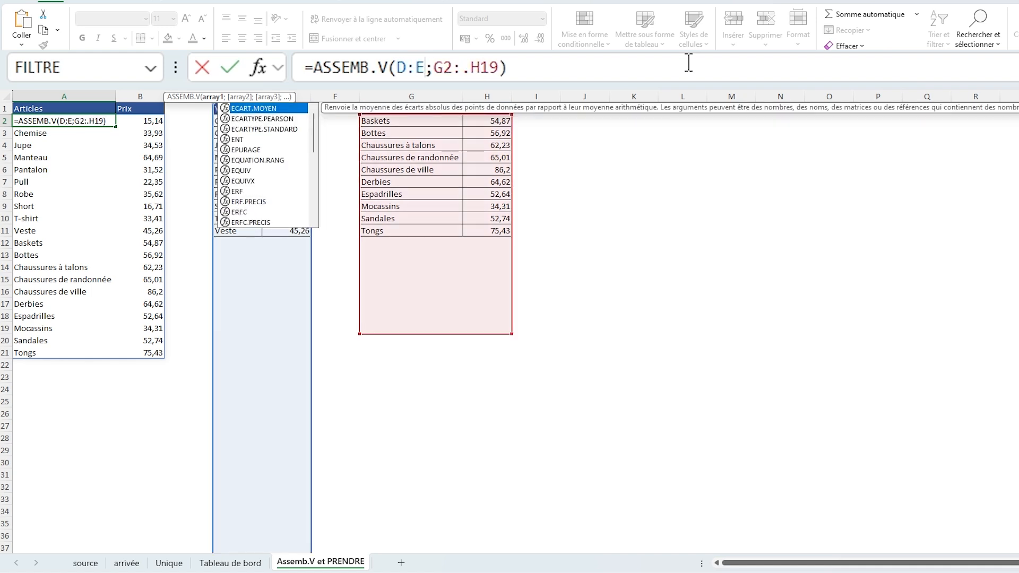
key("Right")
key("Delete")
key("Delete")
key("Delete")
key("Delete")
key("Delete")
key("Delete")
key("Delete")
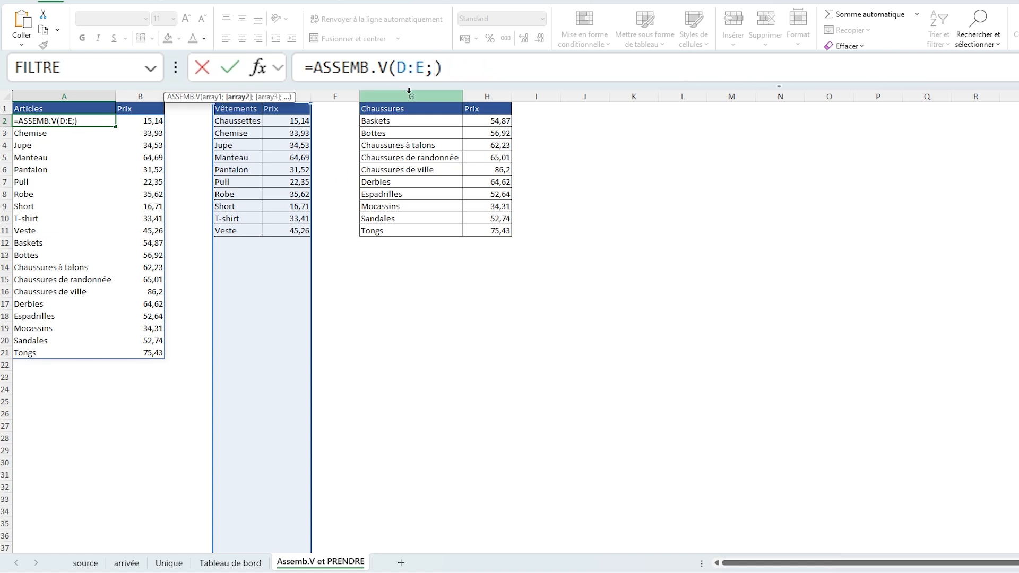
left_click_drag(411, 96, 487, 96)
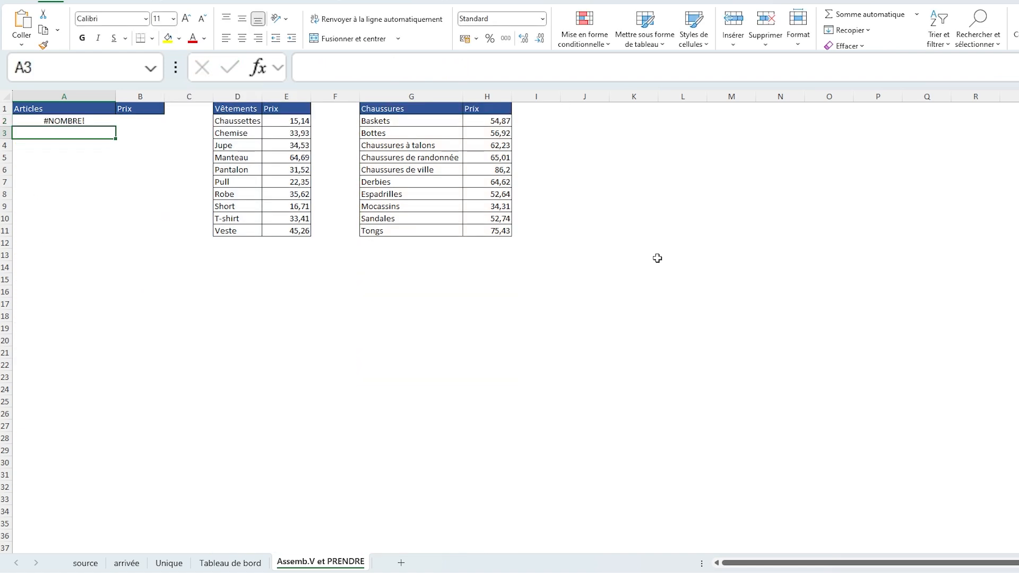
Step: Add the trim operator to both whole-column references in A2, giving =ASSEMB.V(D:.E;G:.H)
key("Up")
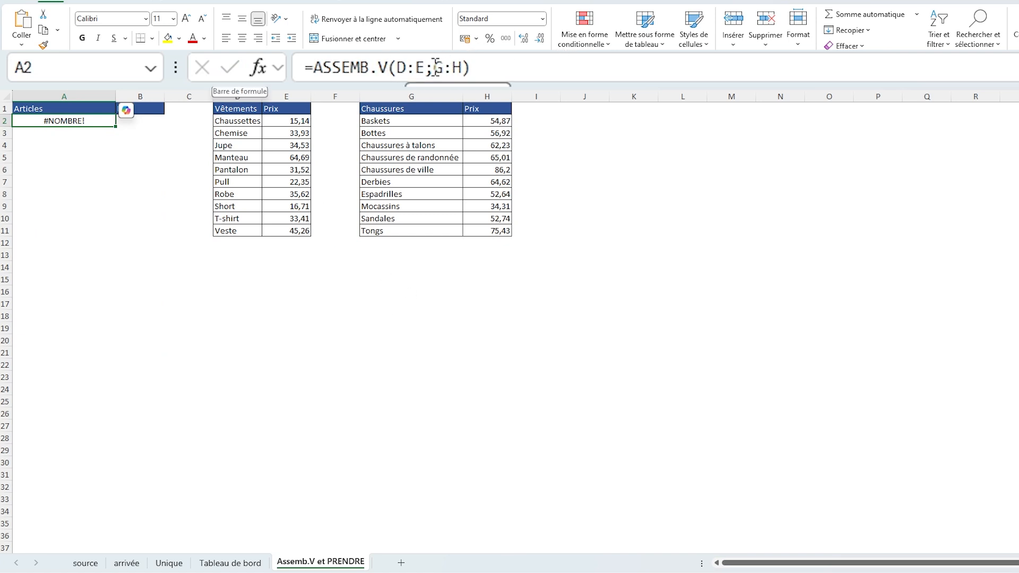
left_click(417, 67)
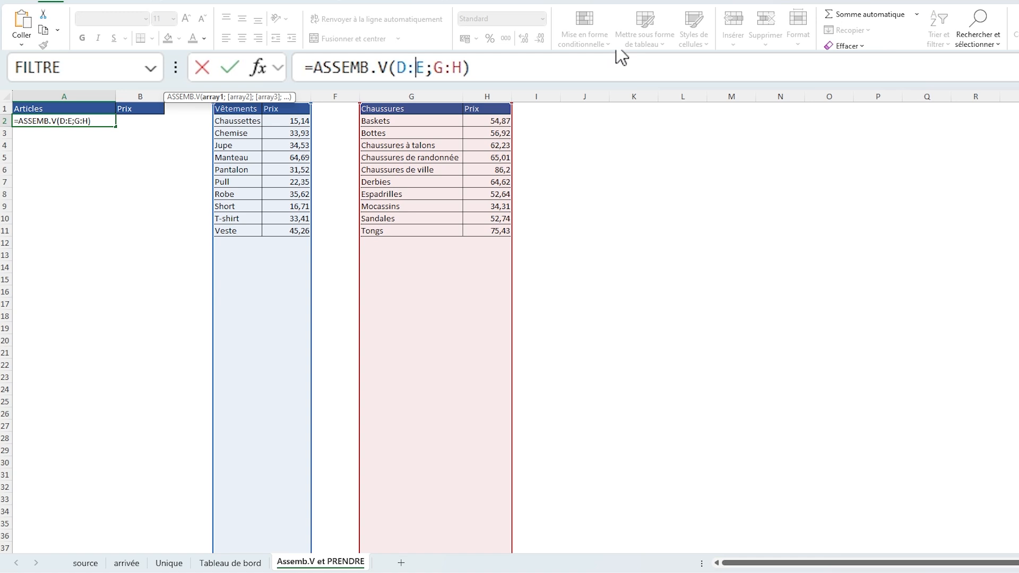
type(".")
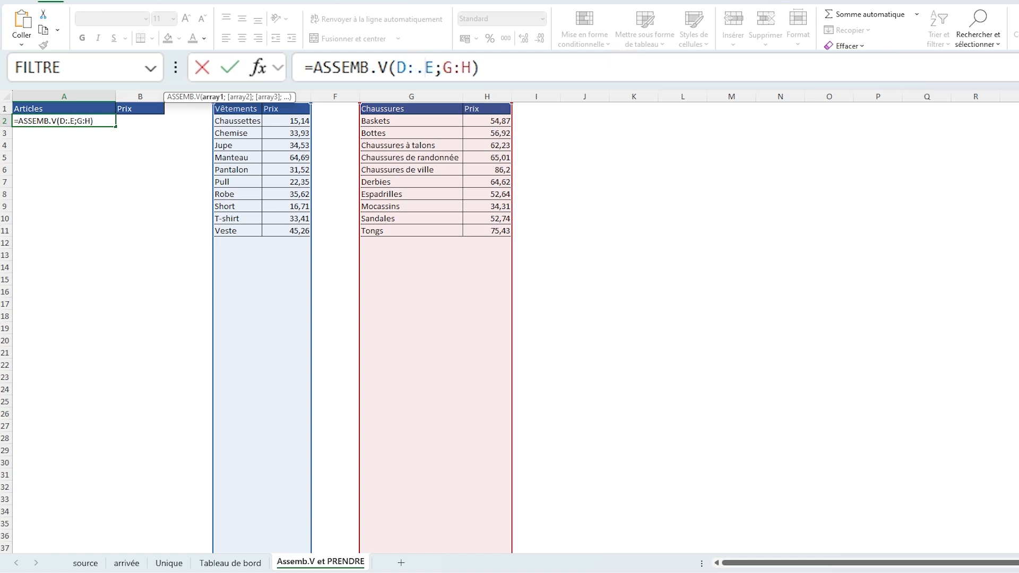
left_click(463, 68)
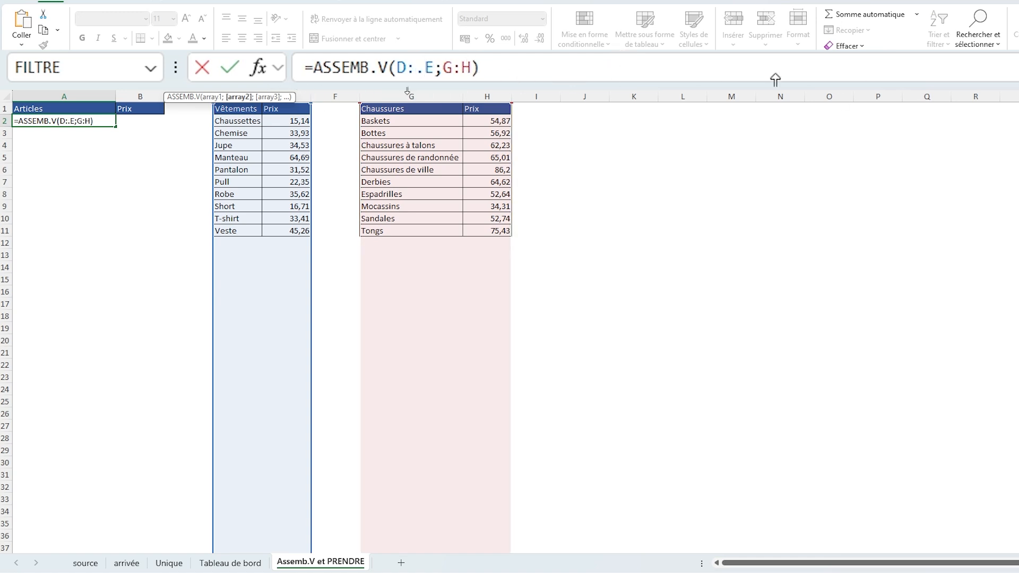
type(".")
key("Return")
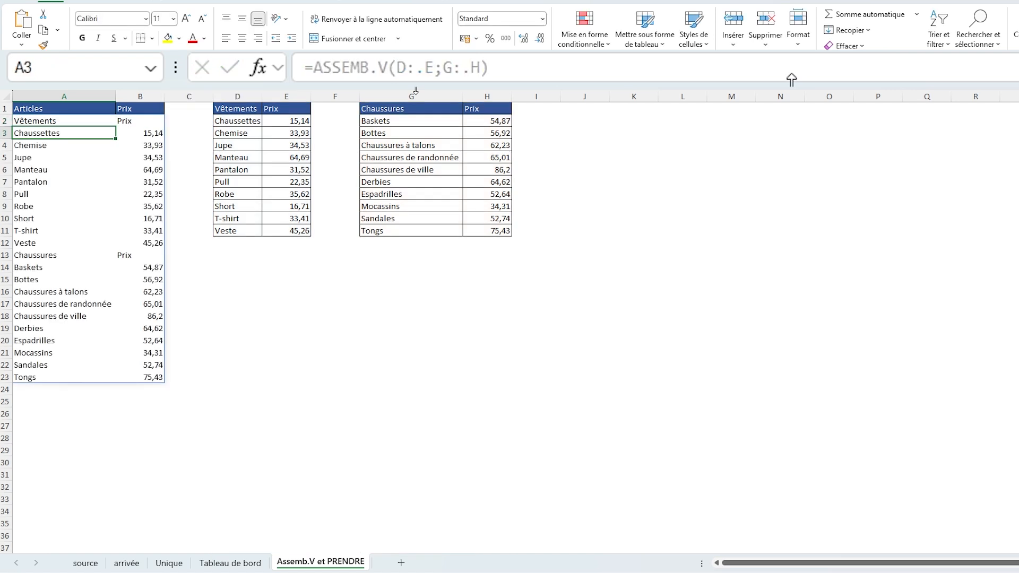
Step: Check rows 2 and 13 of the stacked list, and select the clothing table D1:E11 with its header row
key("Up")
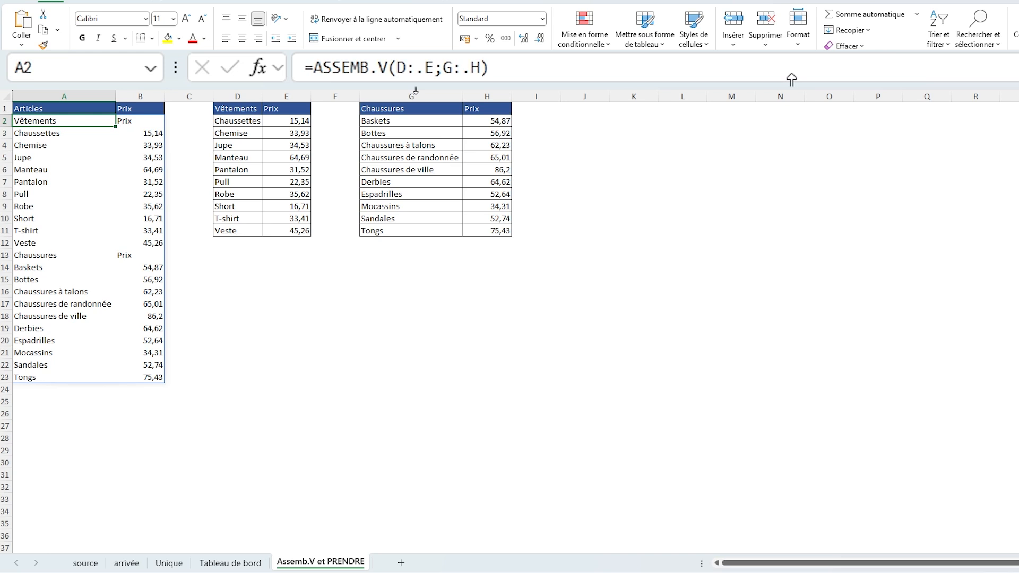
key("Right")
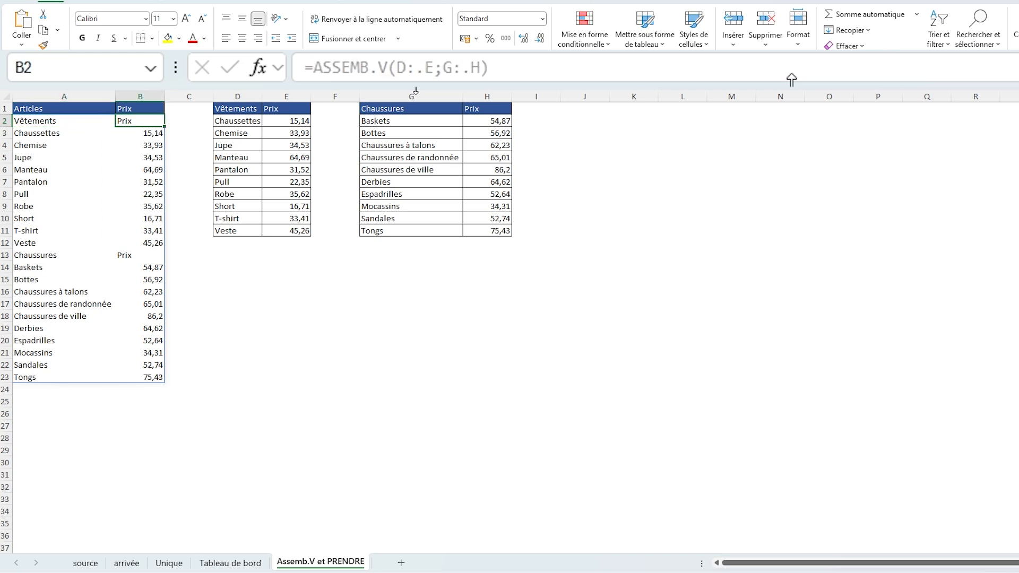
left_click(72, 255)
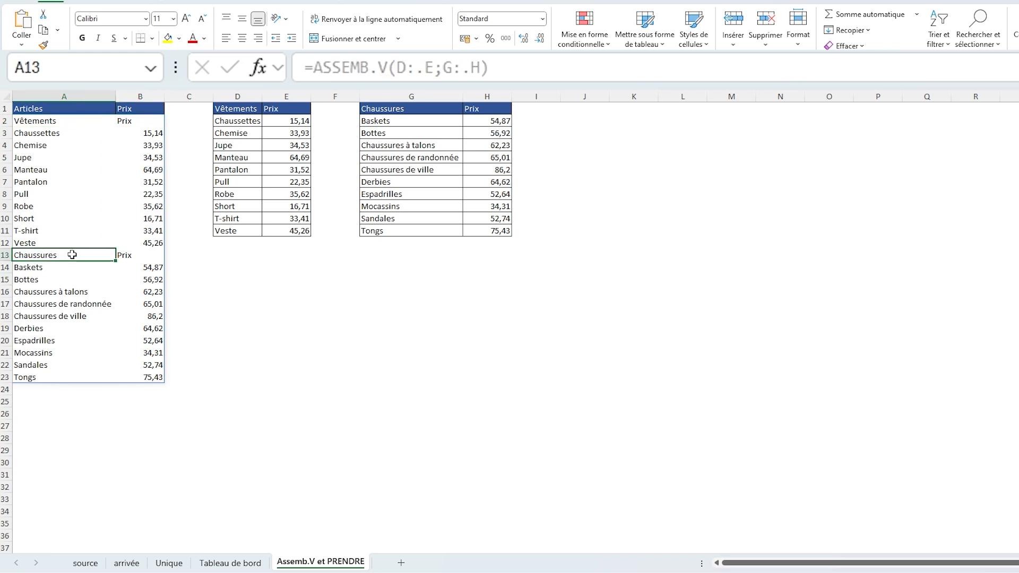
left_click(158, 255)
left_click_drag(228, 110, 287, 228)
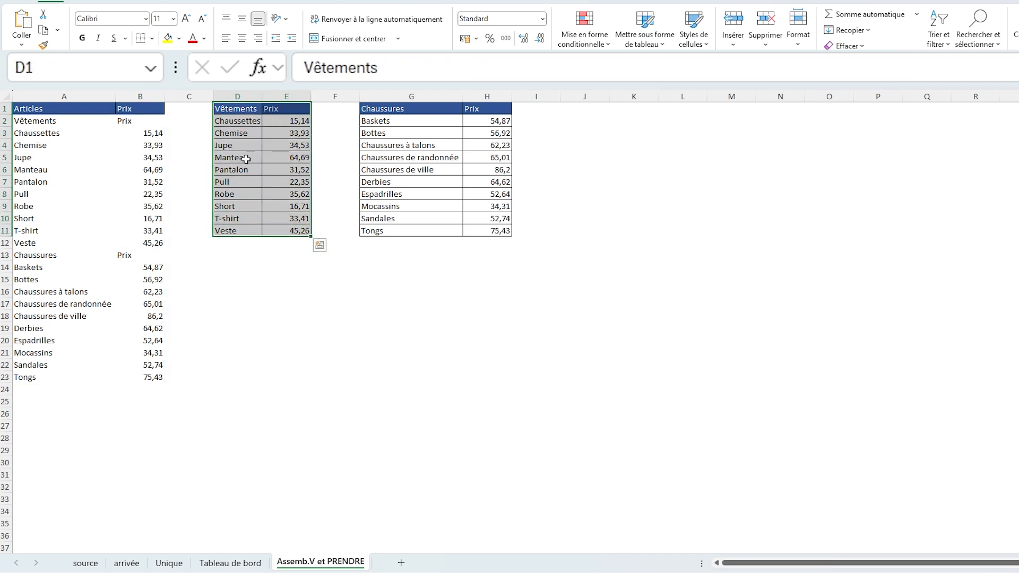
Step: Replace the stacked list formula in A2 with =PRENDRE(D:.E;-10) to take the last ten rows of the clothing columns
left_click(109, 122)
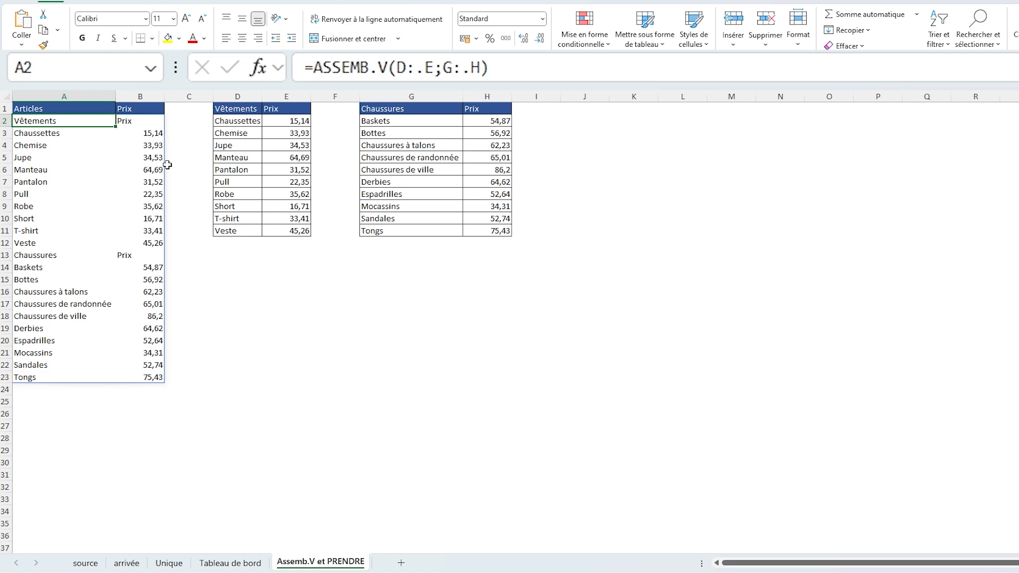
key("Delete")
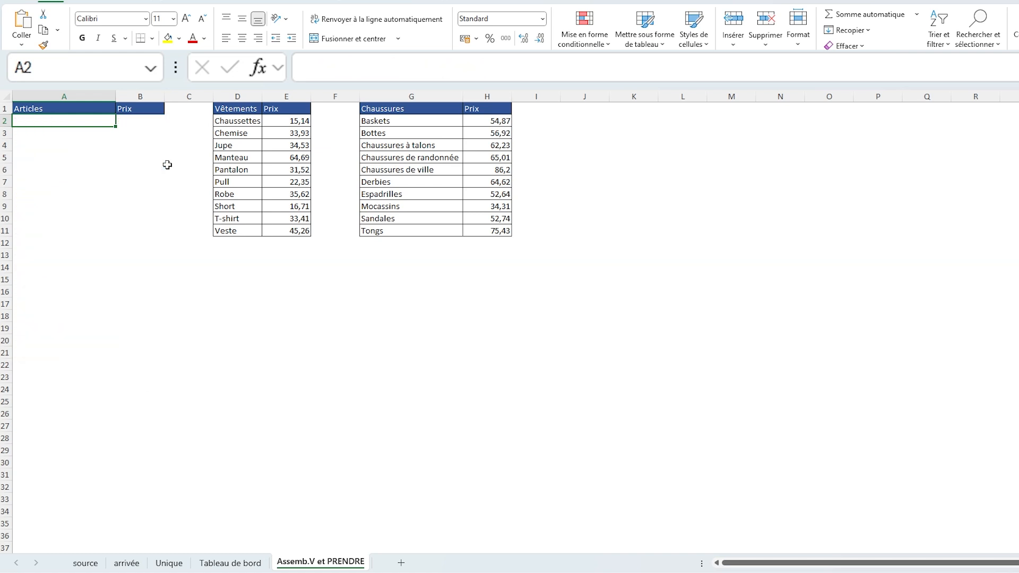
type("=")
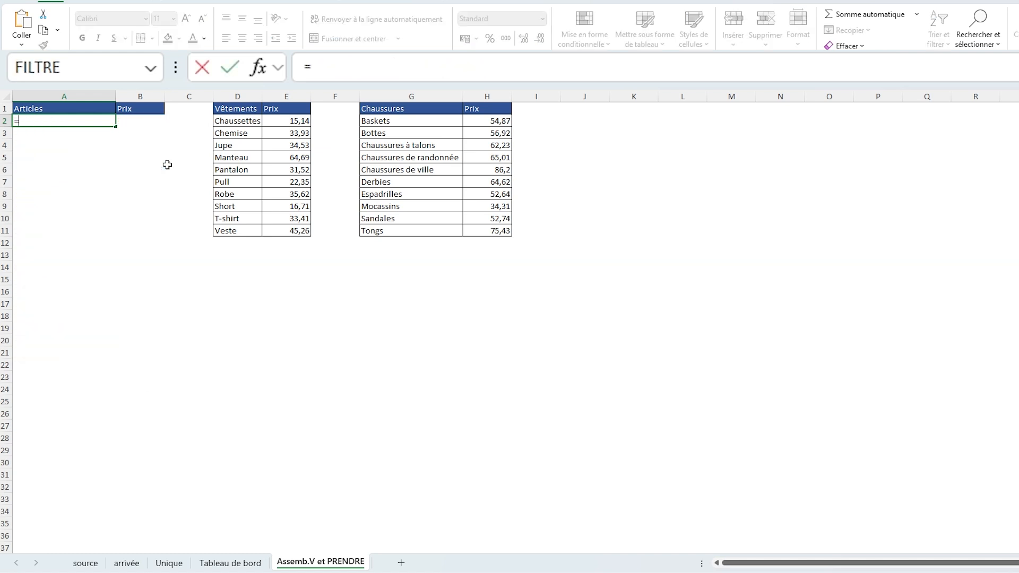
type("prendre(")
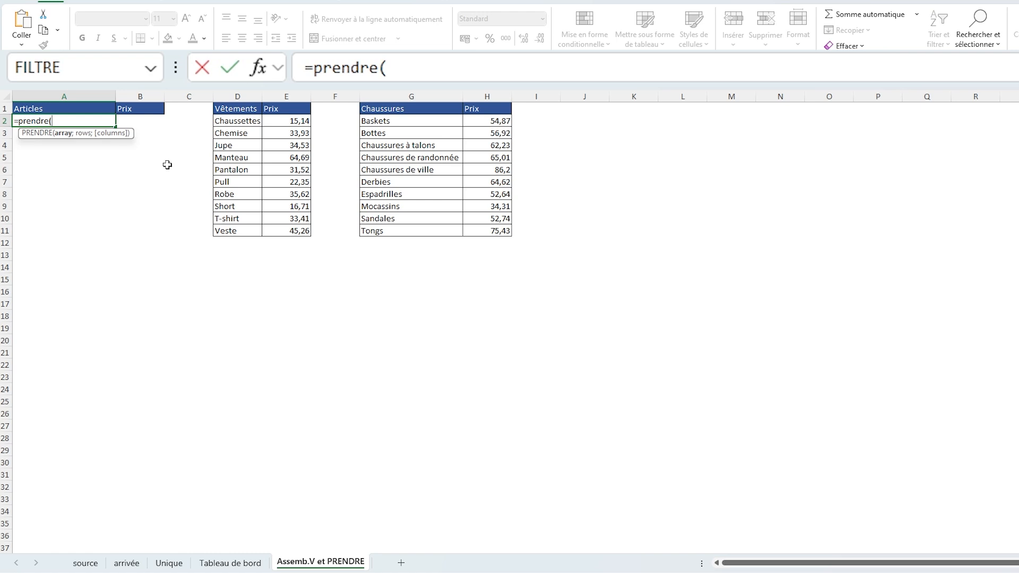
left_click_drag(237, 96, 287, 96)
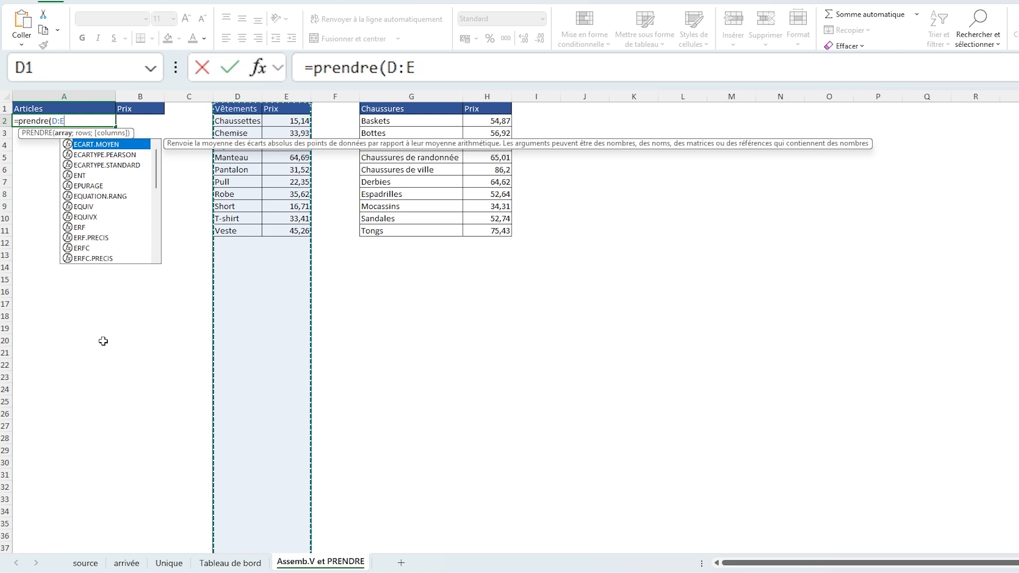
left_click(407, 69)
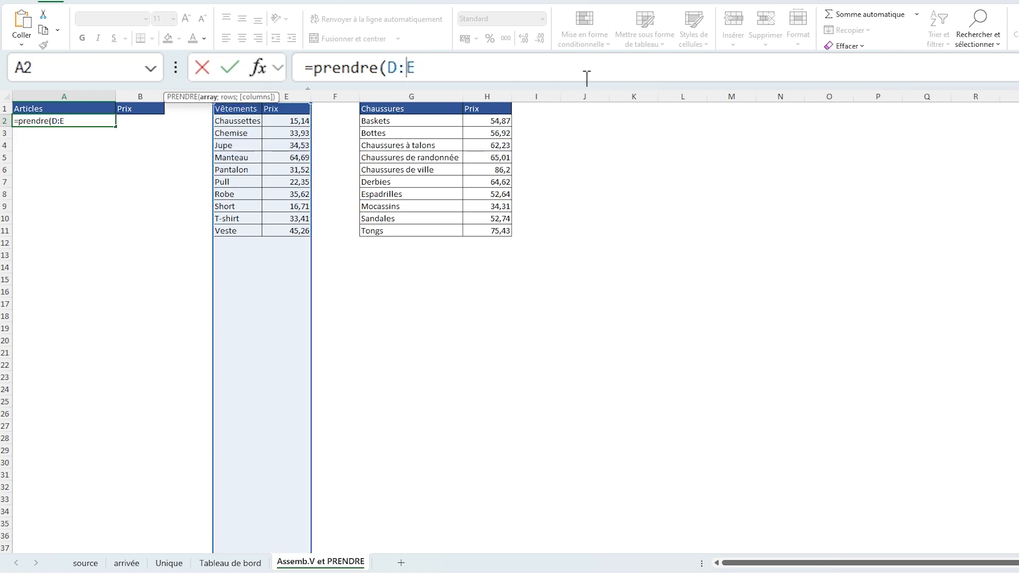
type(".")
key("Right")
type(";")
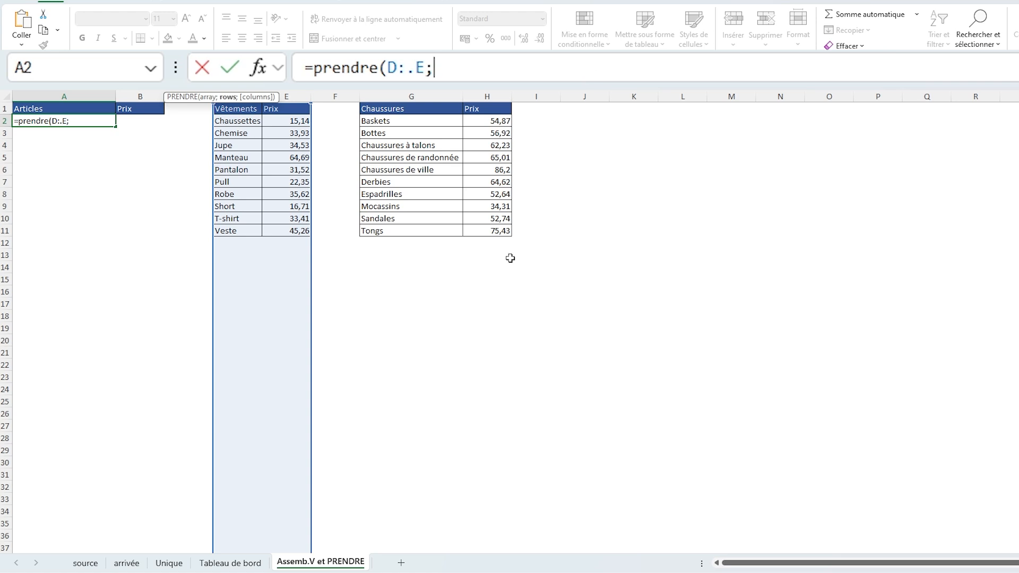
type("-10)")
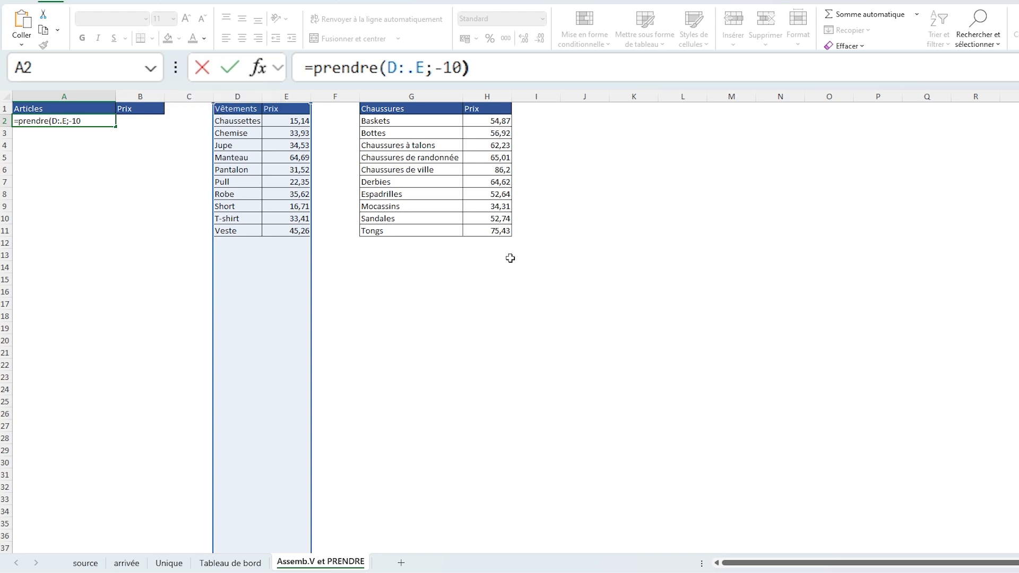
key("Return")
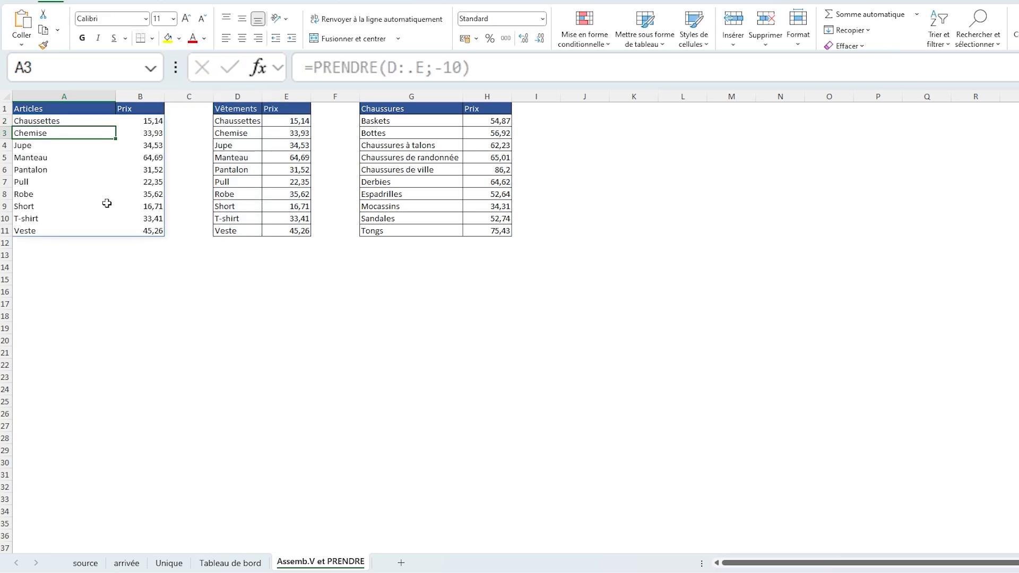
Step: Replace the fixed row count in A2 with a count of column D, giving =PRENDRE(D:.E;-(NBVAL(D:D)))
left_click(107, 123)
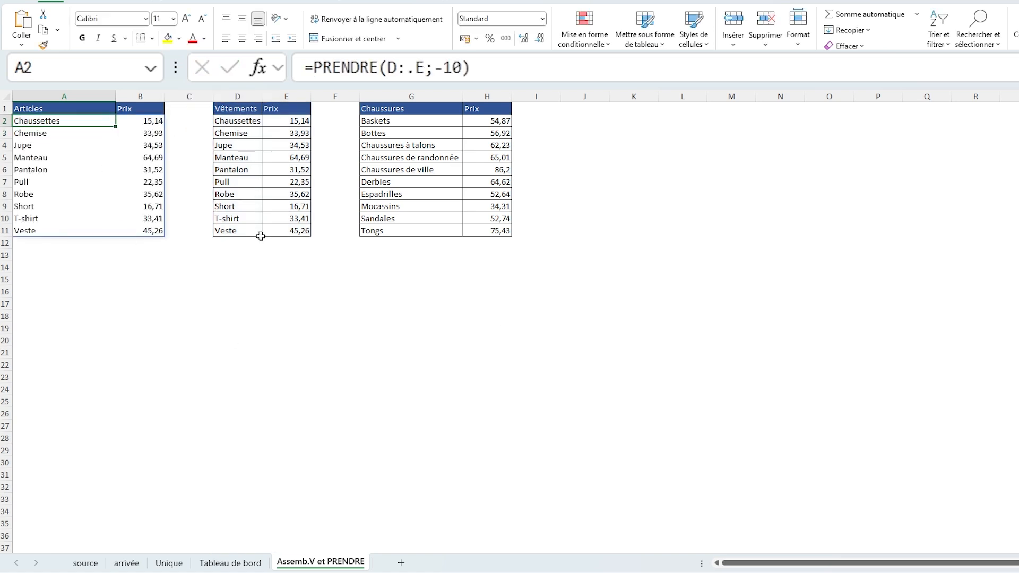
left_click_drag(259, 231, 244, 126)
left_click(84, 133)
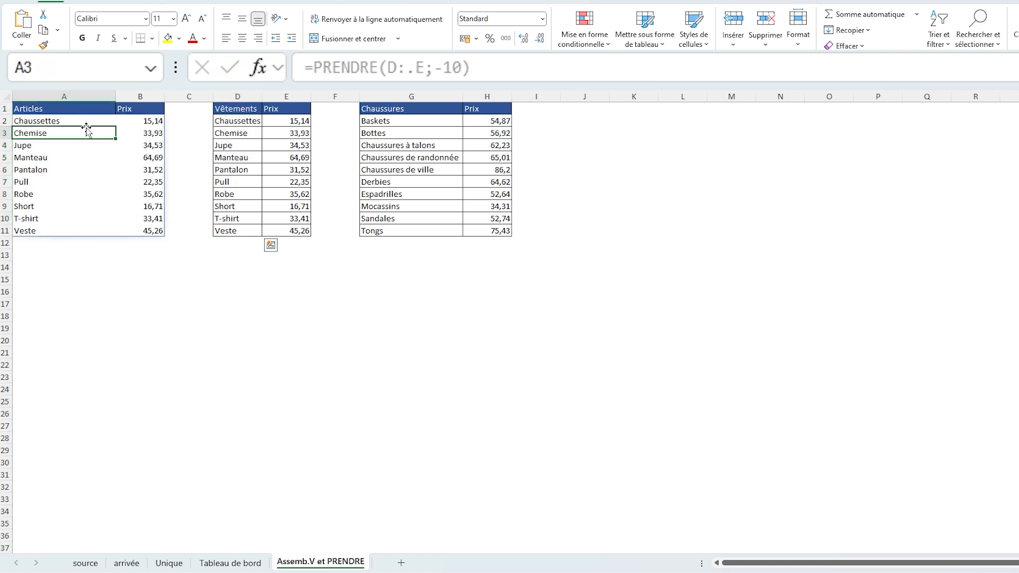
left_click(98, 121)
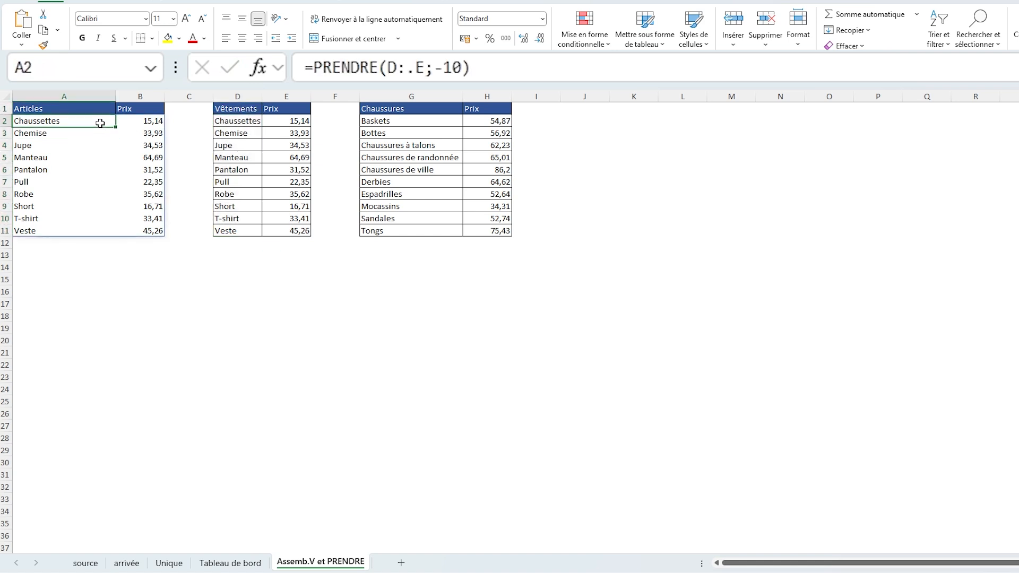
left_click(457, 68)
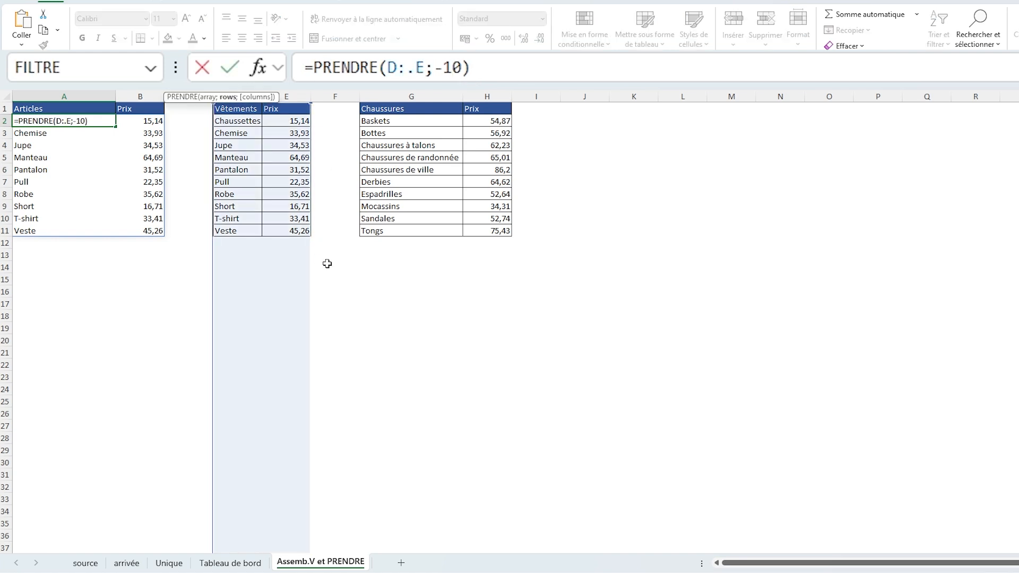
key("BackSpace")
key("Delete")
type("(nbval(")
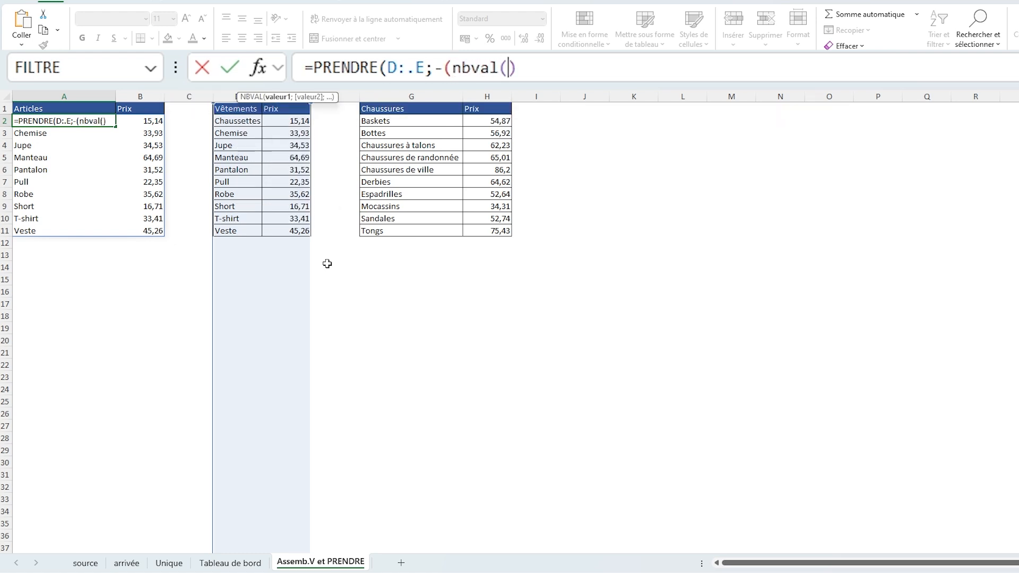
left_click(217, 96)
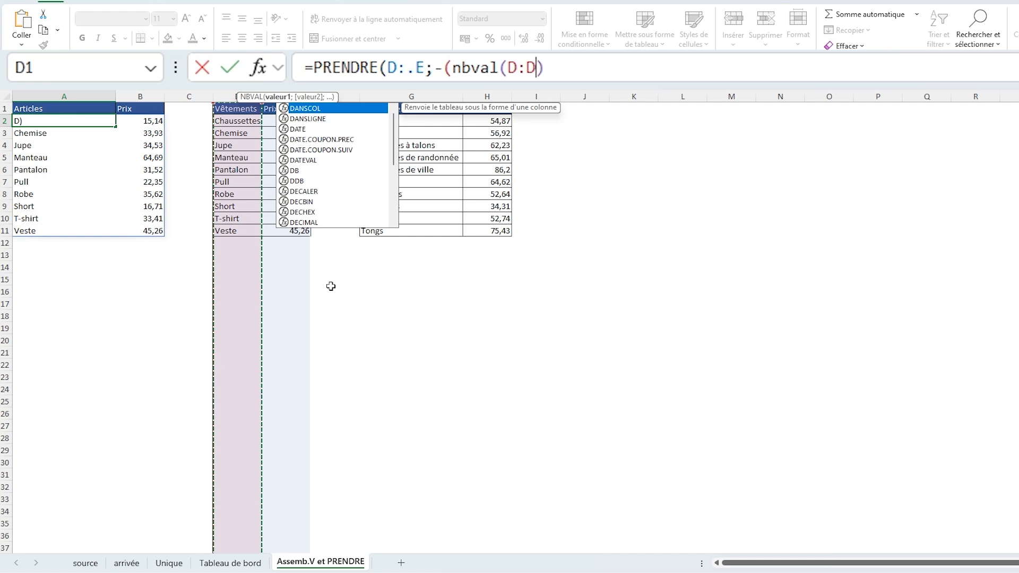
type(")")
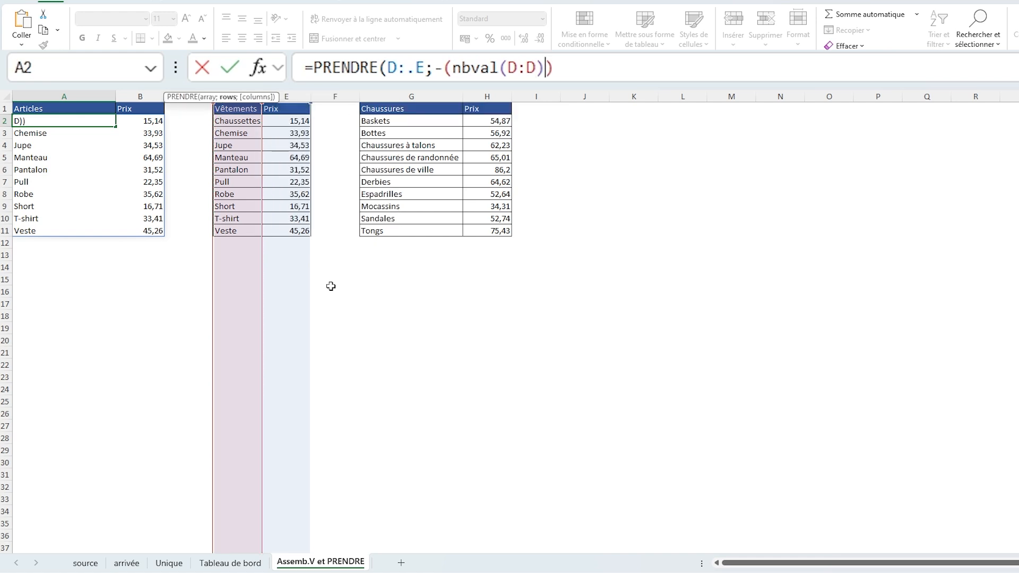
type(")")
key("Return")
key("Up")
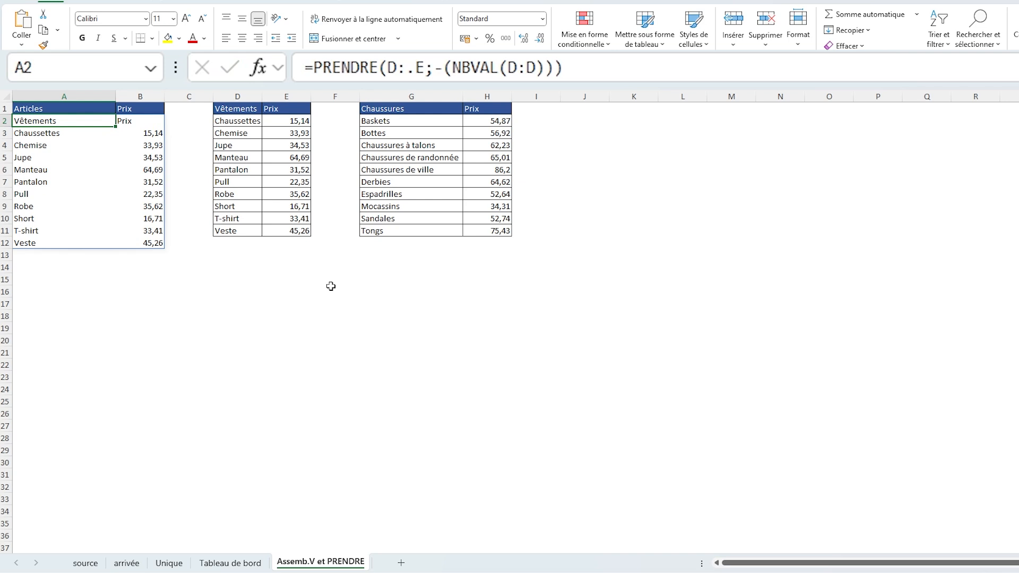
Step: Examine the filled cells of column D from the header in D1 down to D11 to see what NBVAL counts
key("Right")
key("Left")
left_click(242, 94)
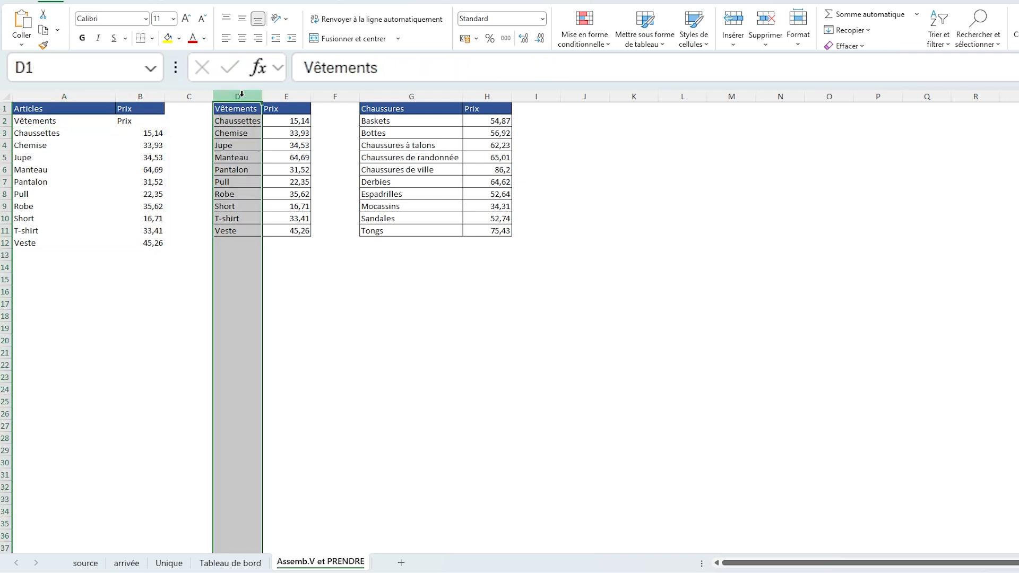
left_click_drag(247, 109, 245, 231)
left_click(261, 114)
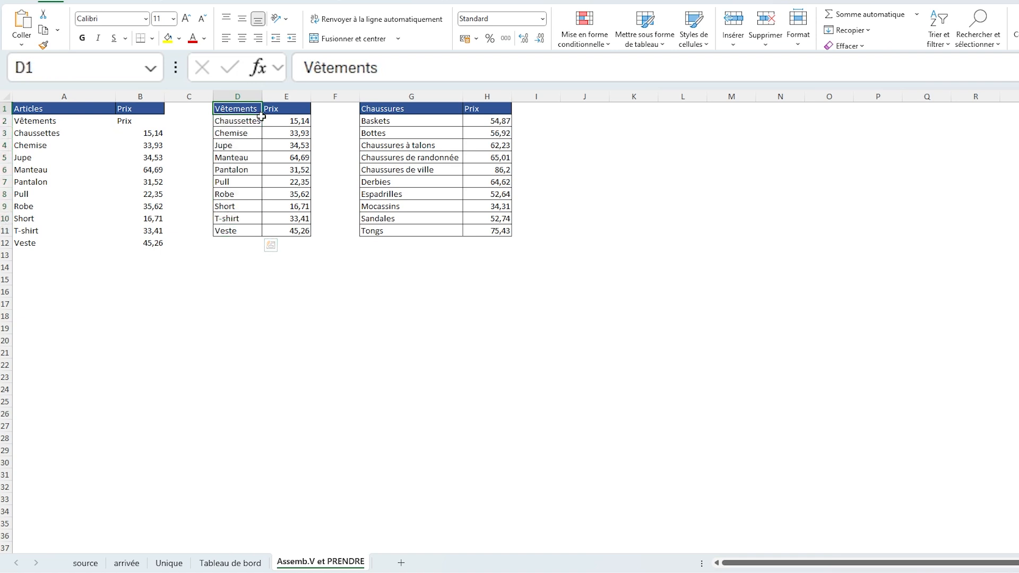
key("Down")
key("Down")
key("Down")
key("Down")
key("Down")
key("Down")
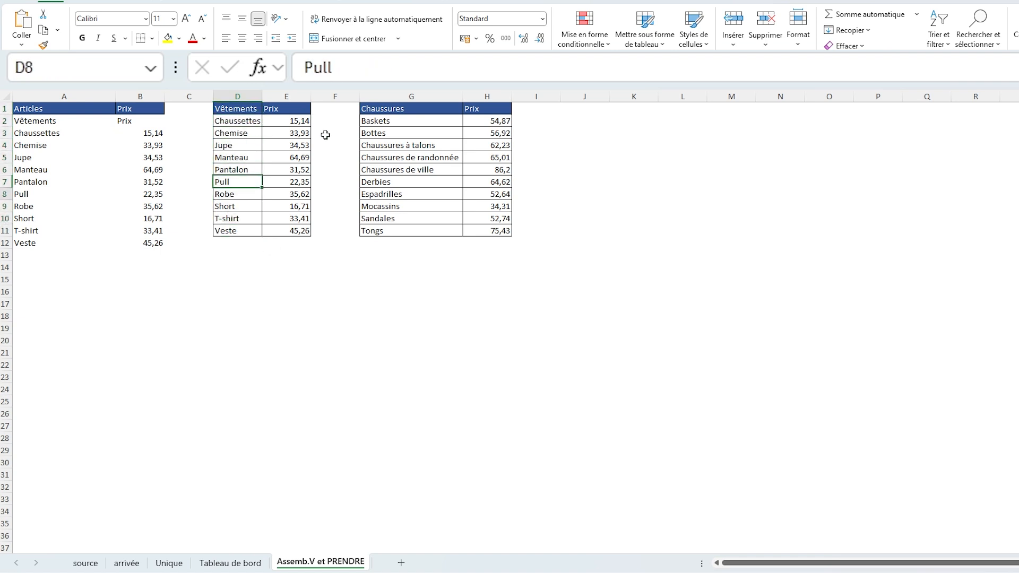
key("Down")
key("Down")
key("Down")
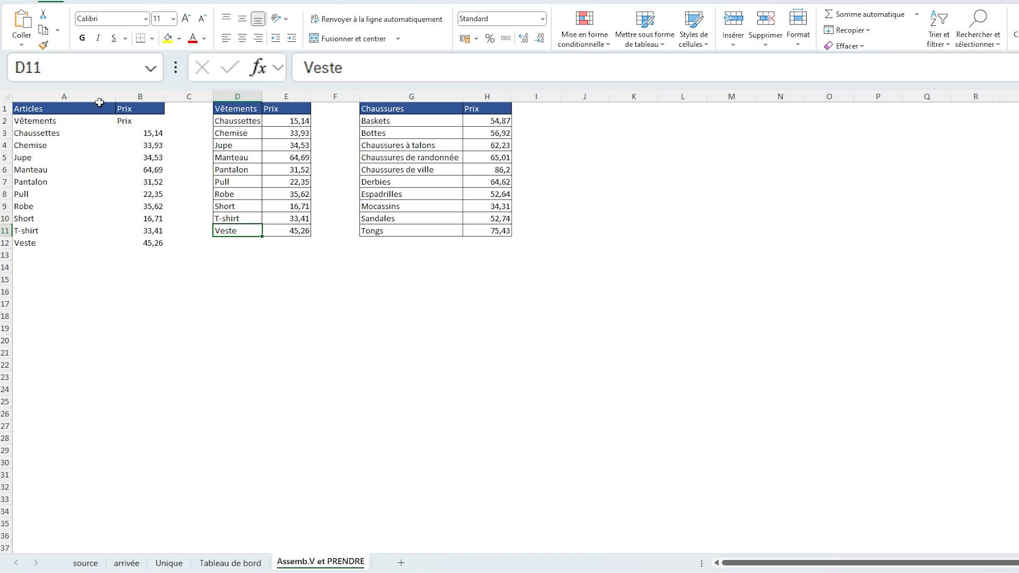
Step: Subtract 1 from the NBVAL count in A2 to exclude the header, giving =PRENDRE(D:.E;-(NBVAL(D:D)-1))
left_click(103, 121)
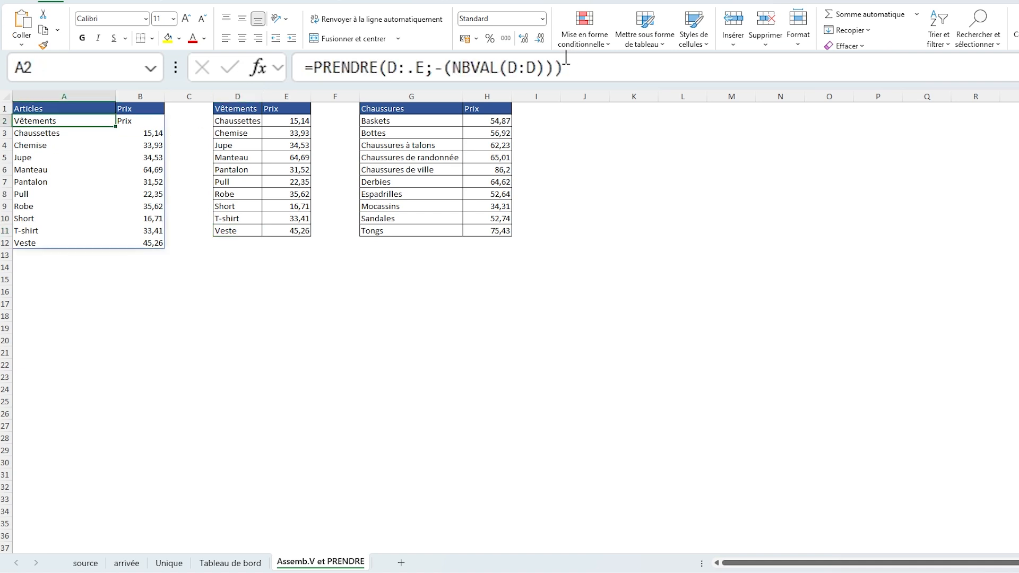
left_click(538, 68)
type(")")
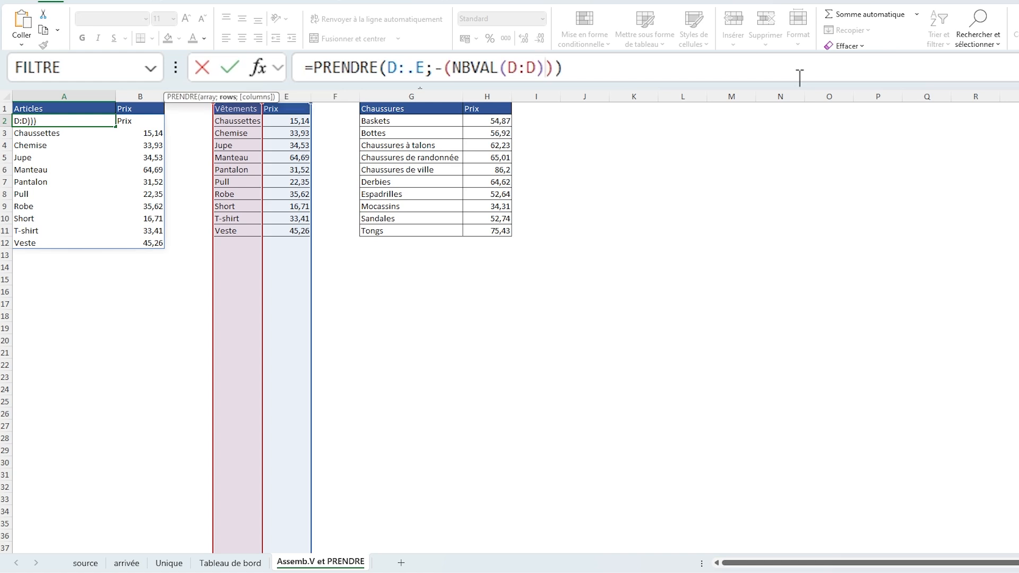
type("-1")
key("Return")
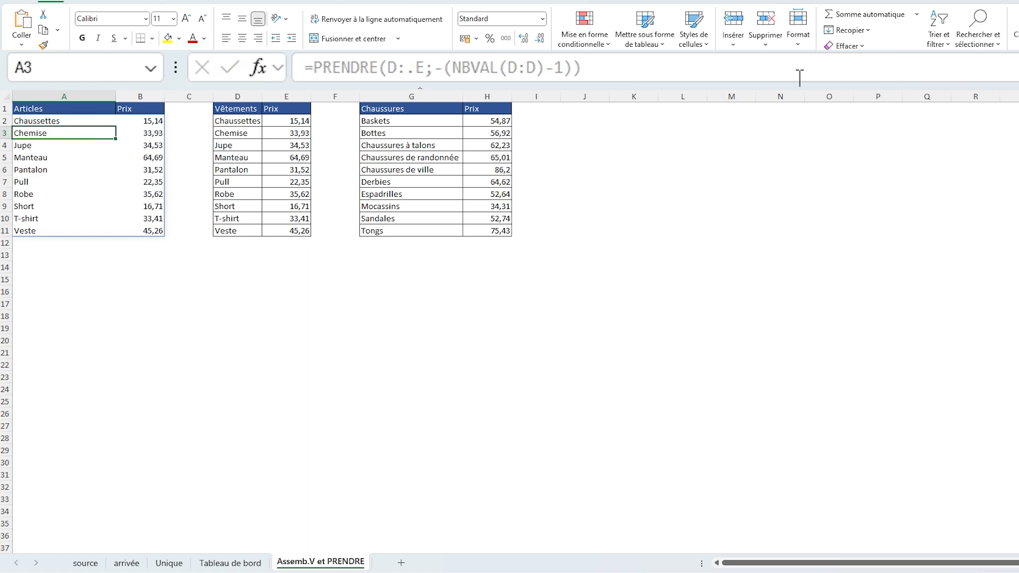
key("Up")
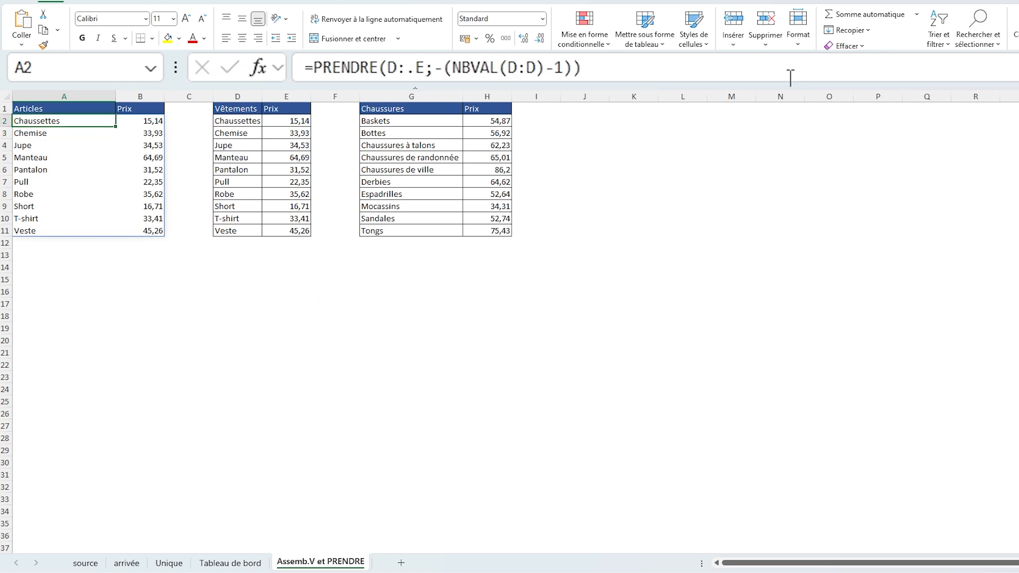
left_click(790, 77)
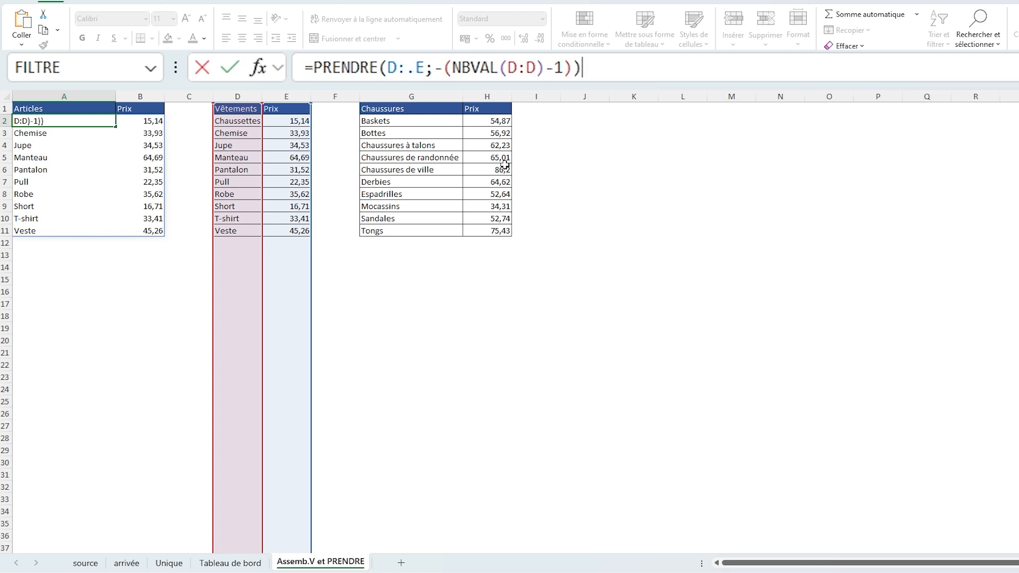
type("-p")
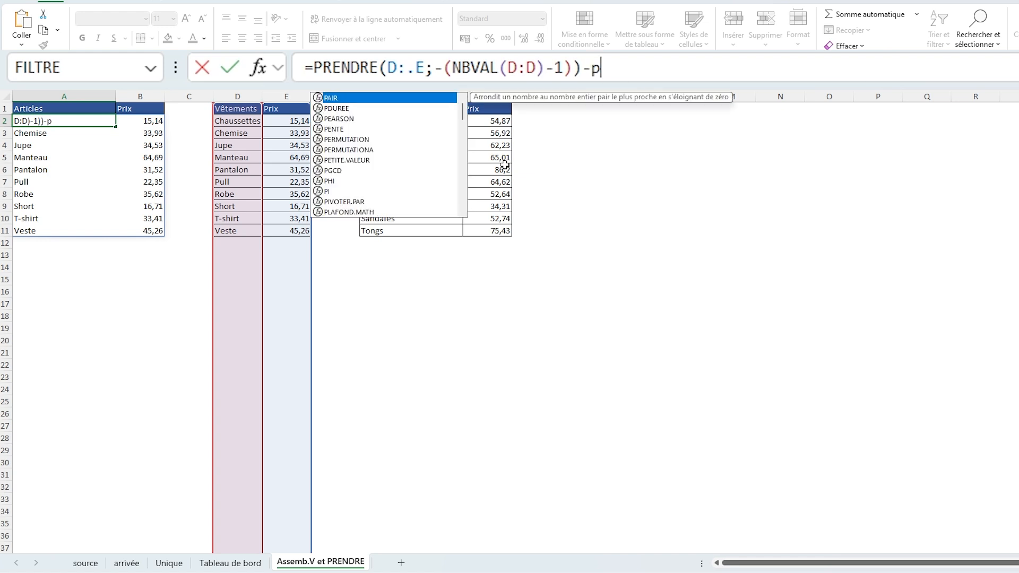
key("BackSpace")
key("BackSpace")
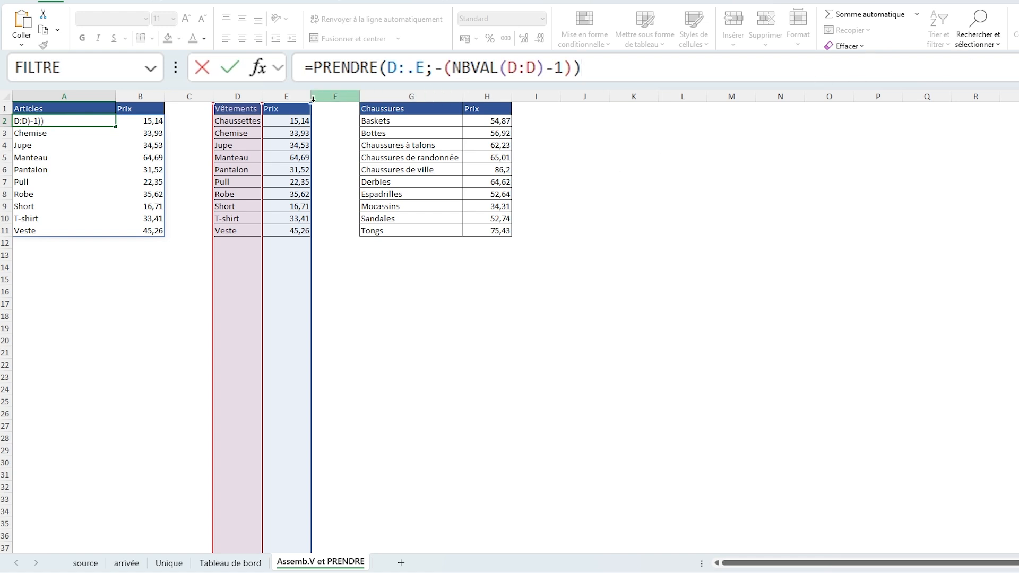
Step: Insert ASSEMB.V( before PRENDRE in A2 so the clothing expression becomes its first array
left_click(319, 67)
type("assem")
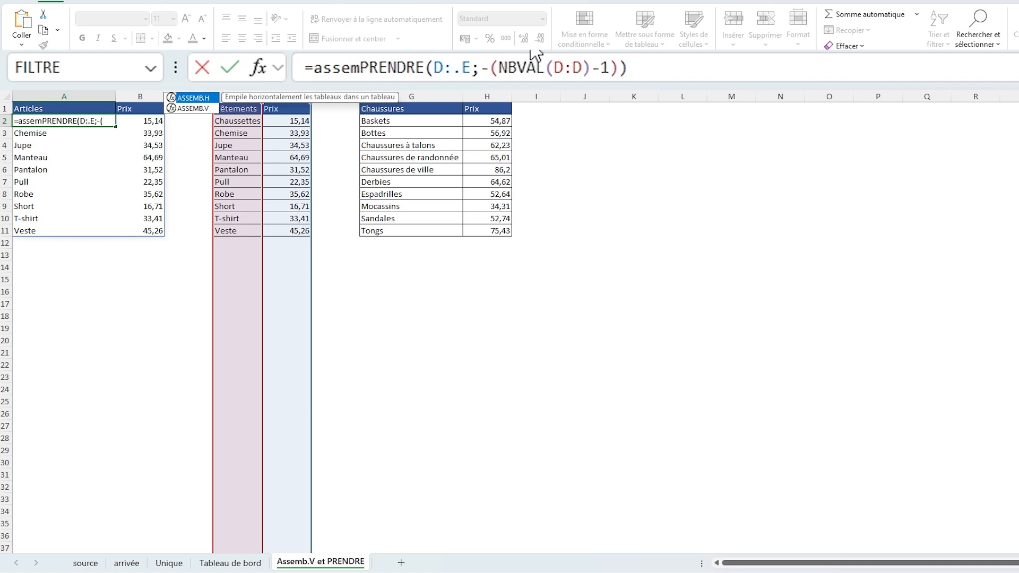
type("b")
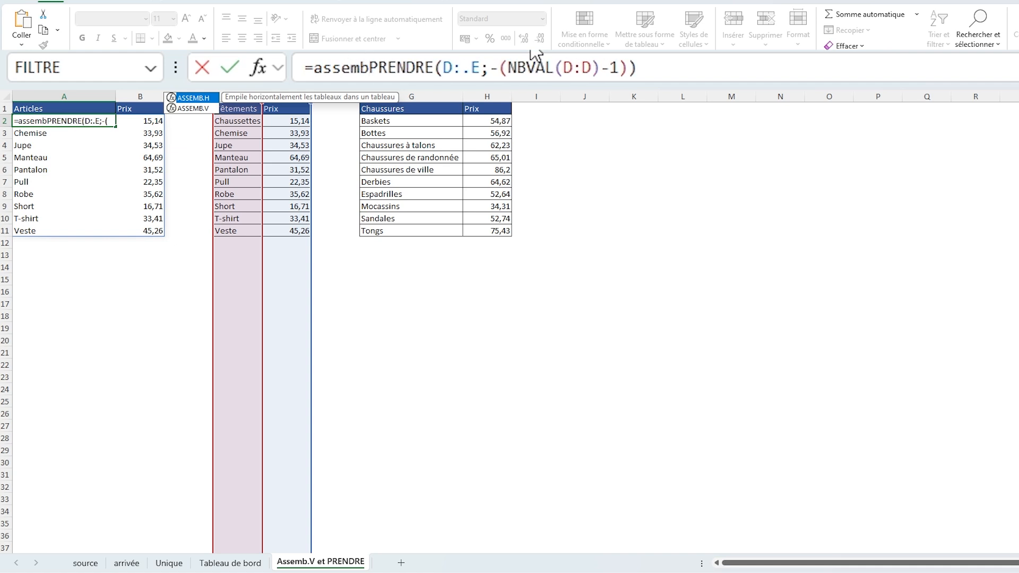
key("Down")
key("Tab")
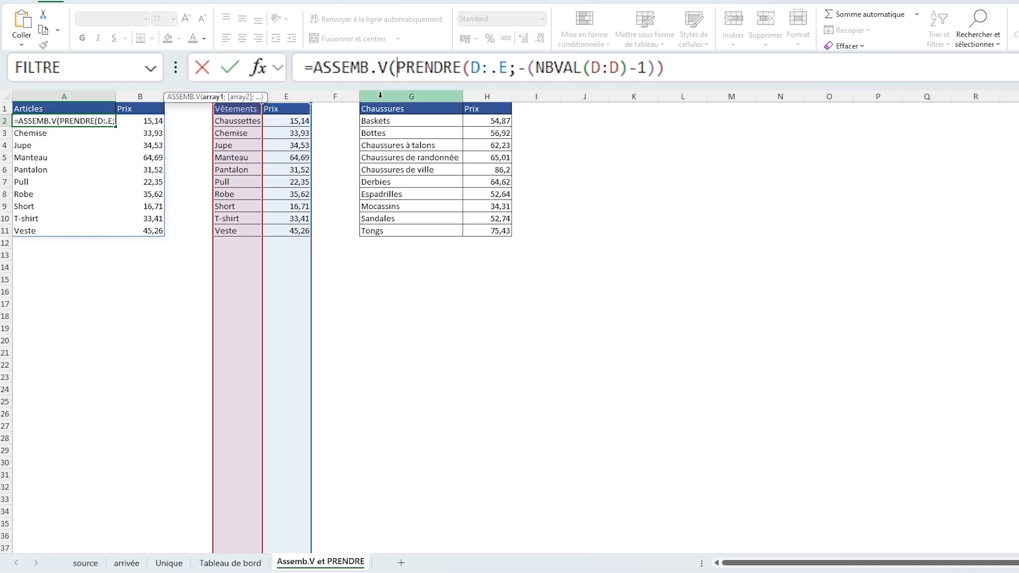
left_click(661, 76)
left_click_drag(661, 76, 397, 80)
Step: Add PRENDRE(G:.H) as the second array of ASSEMB.V in A2, using the trimmed shoe columns, and close the formula
left_click(718, 76)
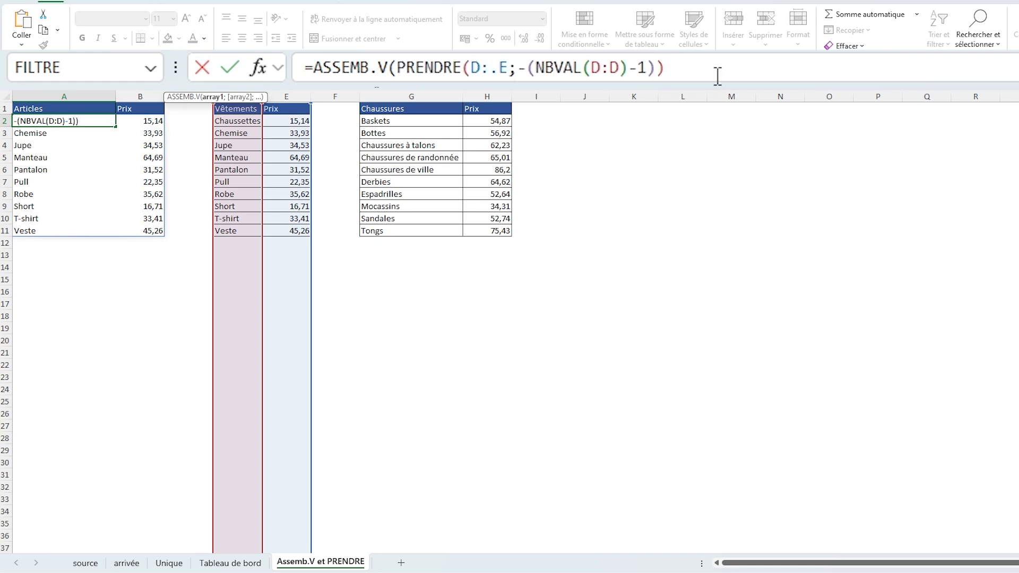
type(";")
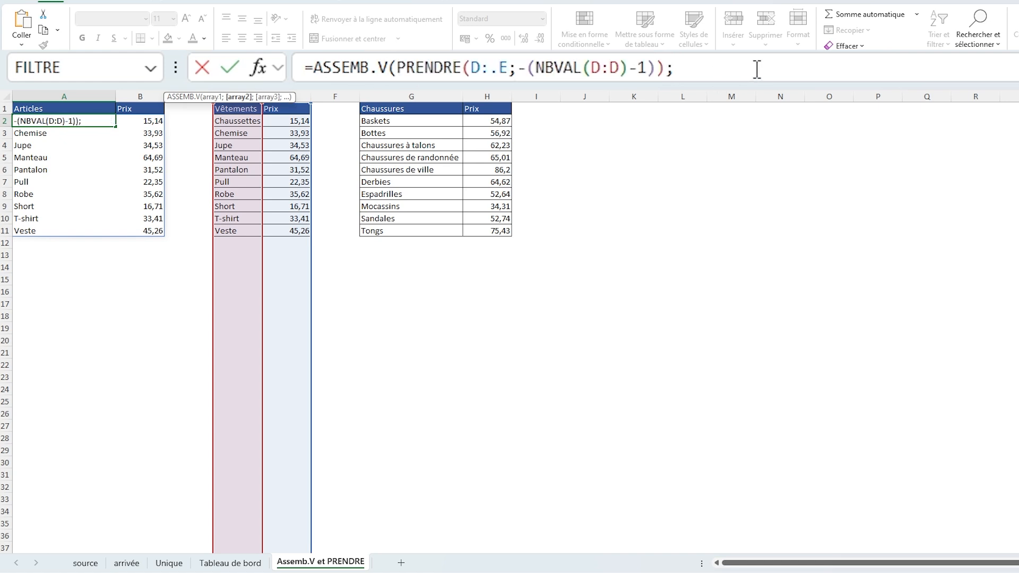
type("prendre(")
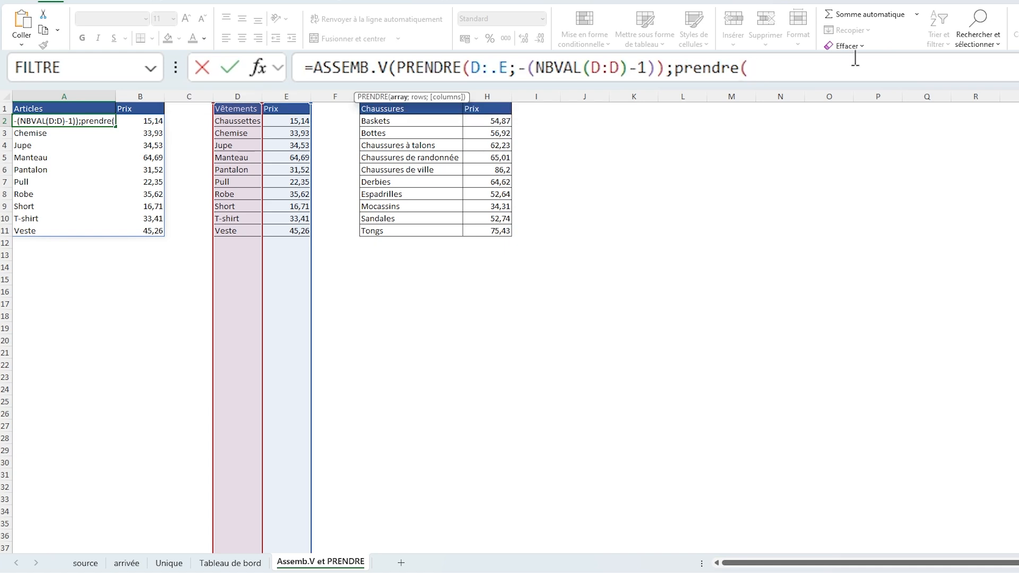
left_click_drag(487, 96, 439, 97)
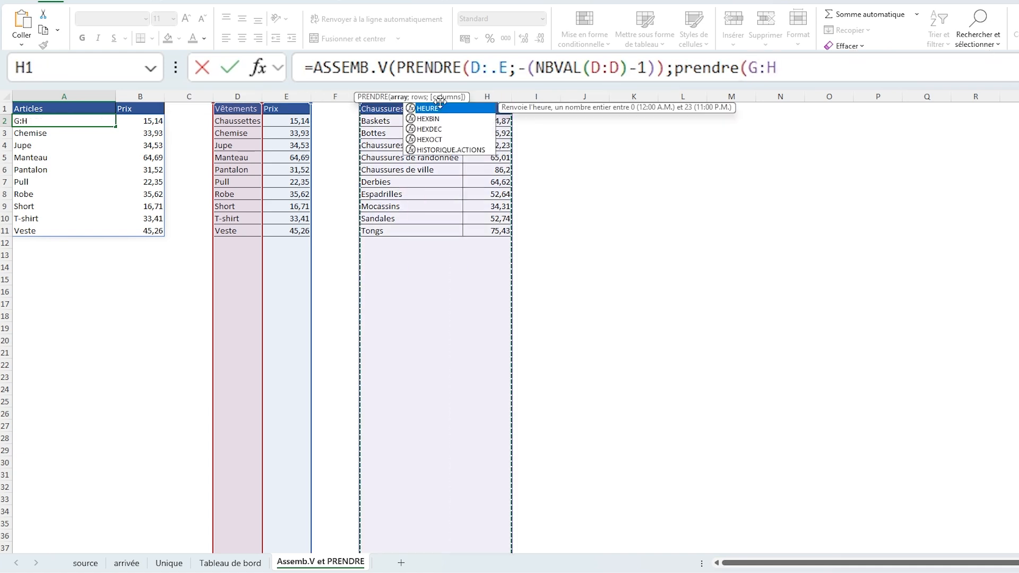
left_click(424, 73)
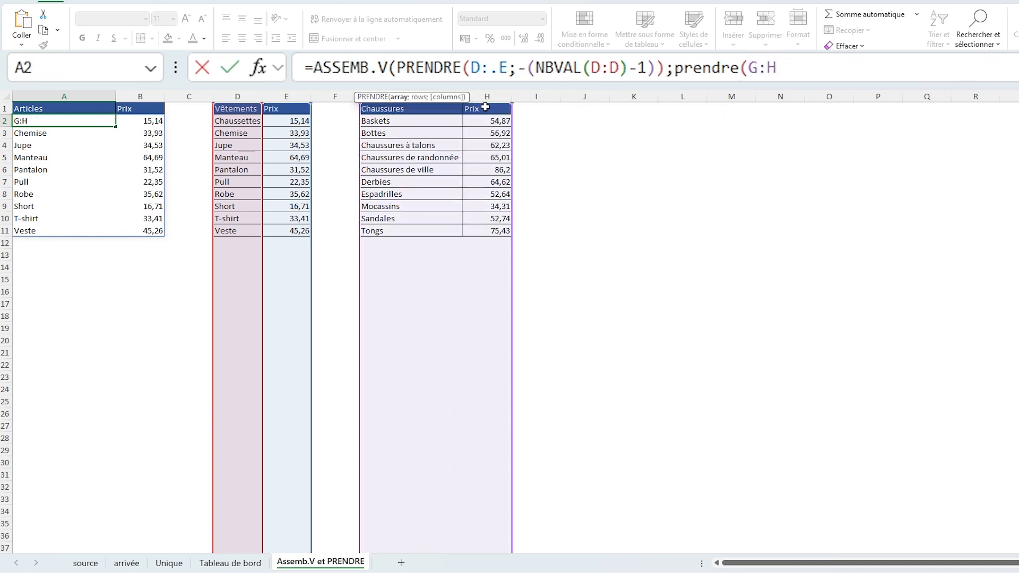
key("BackSpace")
type(".H")
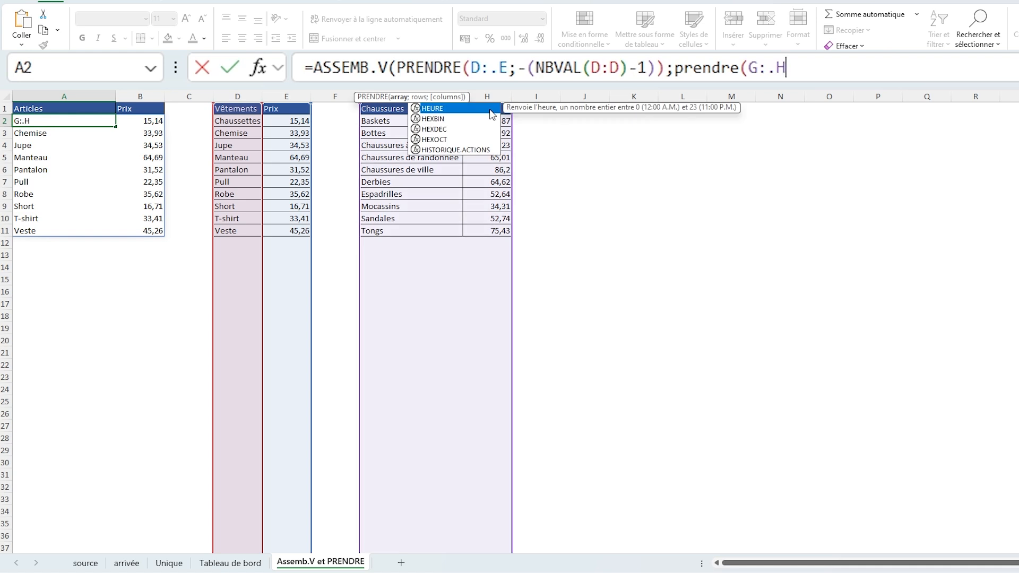
type(")")
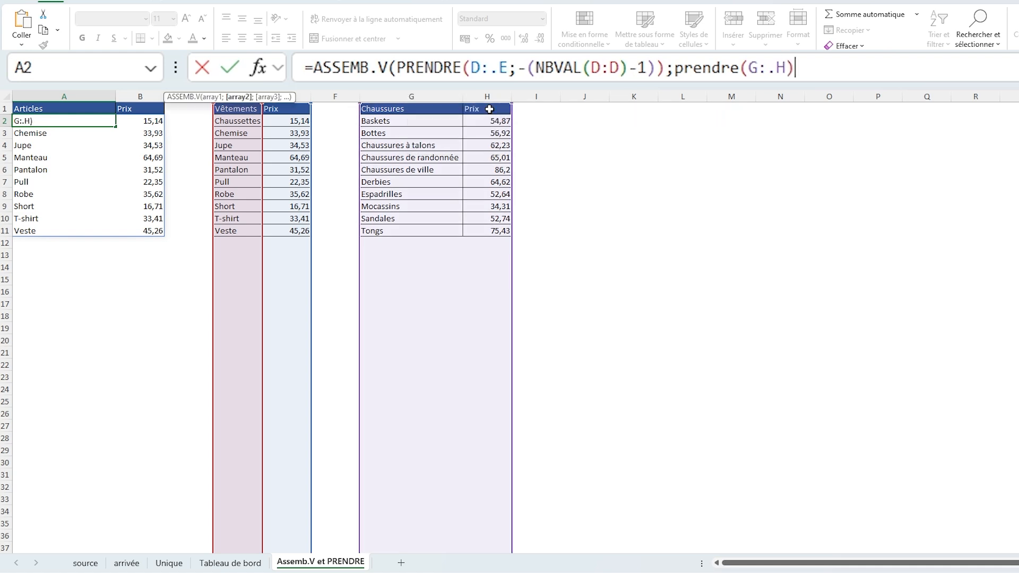
type(")")
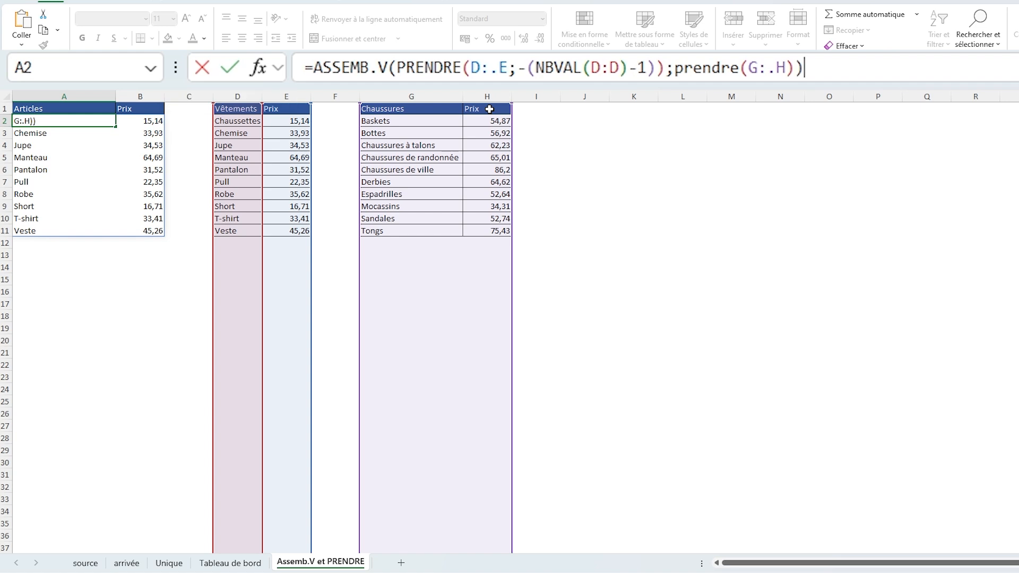
key("Return")
key("Return")
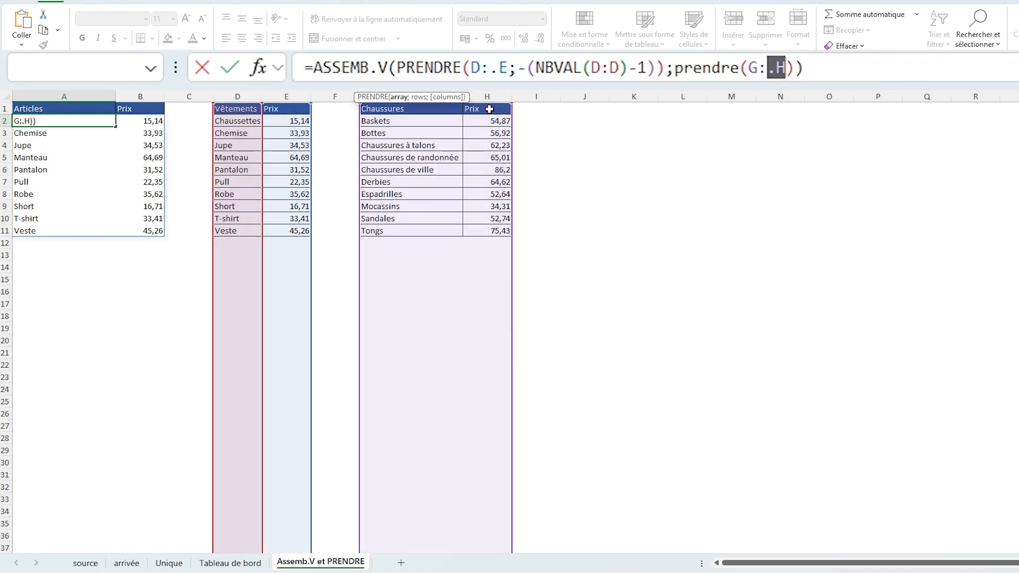
Step: Add a row count of 11 to the shoe PRENDRE in A2, giving PRENDRE(G:.H;11)
key("Right")
type(";")
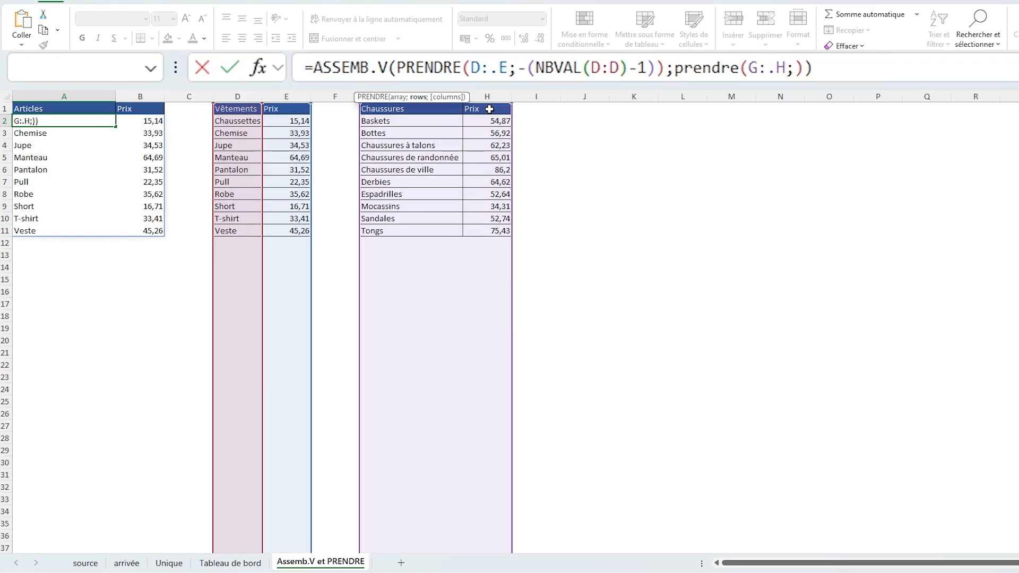
type("11")
key("Return")
Step: Examine the stacked clothing and shoe list in column A, and return to A2
key("Down")
key("Down")
key("Down")
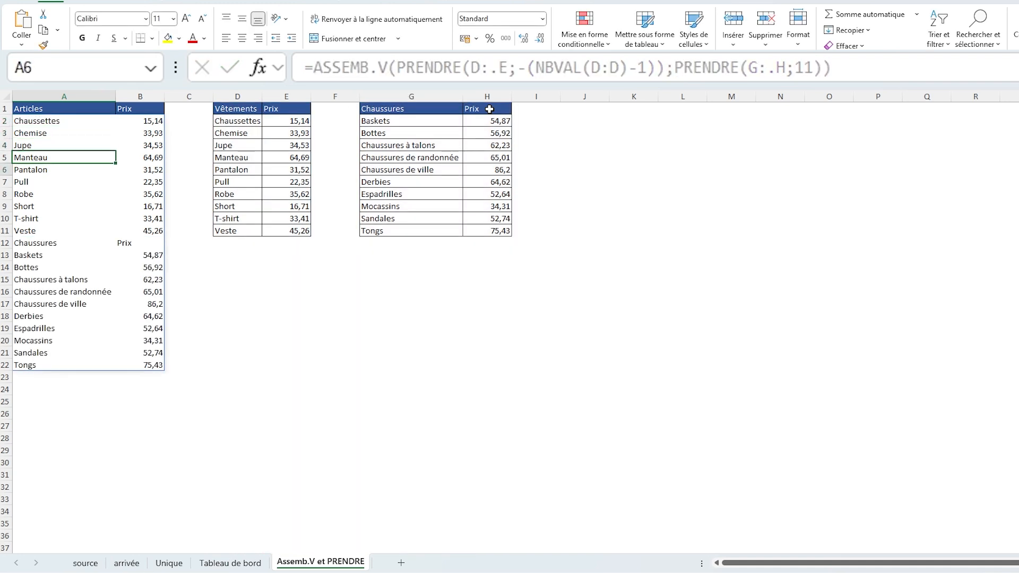
key("Down")
key("Down")
key("Down")
key("Down")
key("Down")
key("Up")
key("Up")
key("Up")
key("Up")
key("Up")
key("Up")
key("Up")
key("Up")
key("Up")
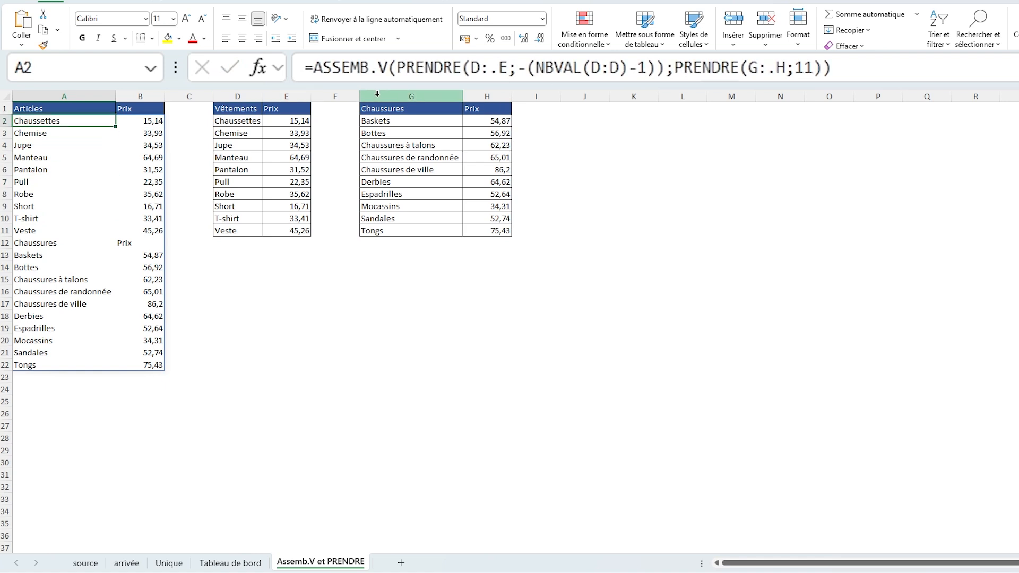
Step: Replace the fixed row count of the shoe PRENDRE in A2 with a negative count of column G, giving PRENDRE(G:.H;-(NBVAL(G:G)))
left_click(810, 69)
key("BackSpace")
key("BackSpace")
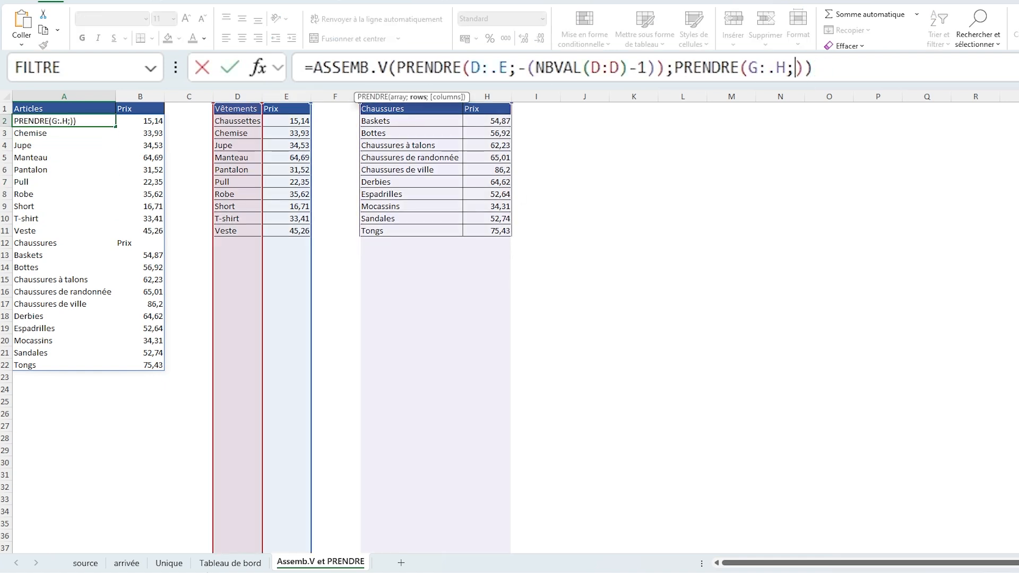
type("-(nbval(")
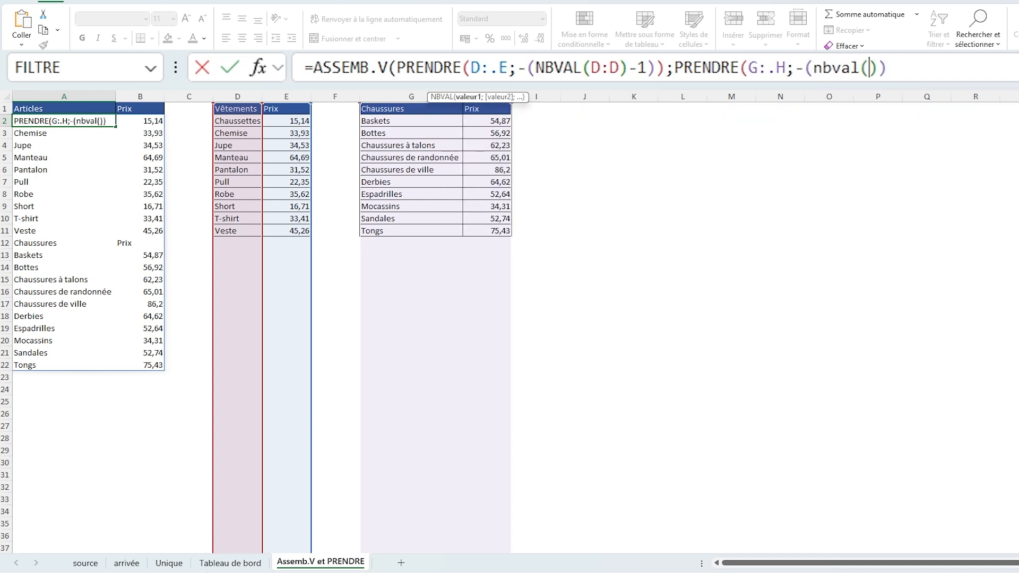
left_click(419, 97)
type(")")
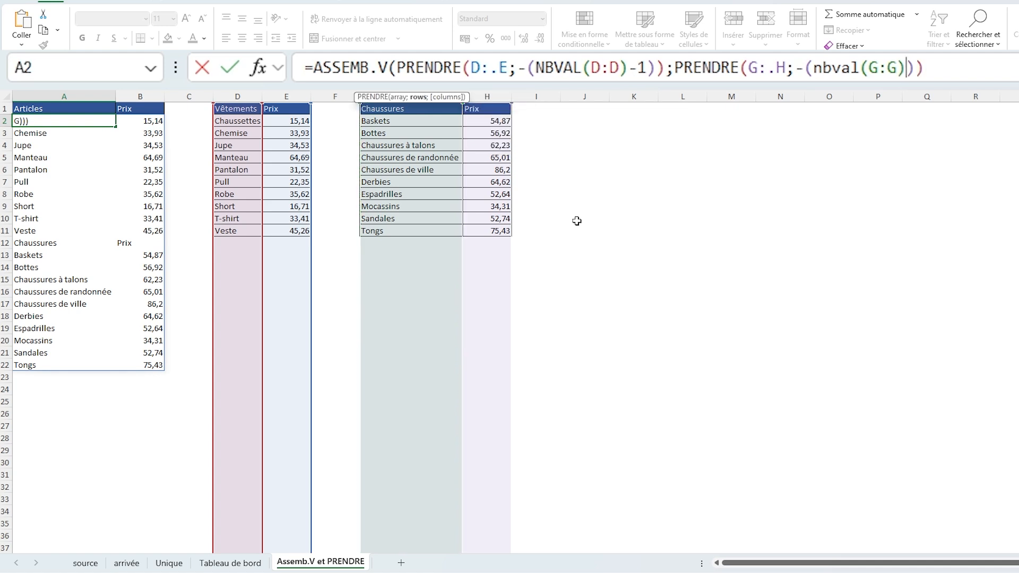
type(")")
key("Return")
key("Up")
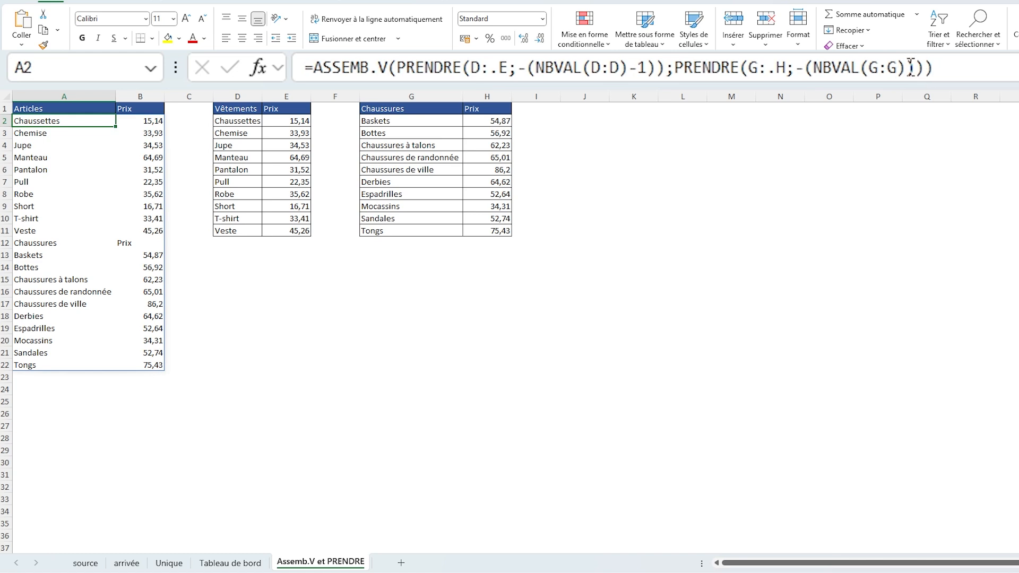
Step: Subtract 1 from the column G count in A2 to exclude the shoe header, giving PRENDRE(G:.H;-(NBVAL(G:G)-1))
left_click(906, 68)
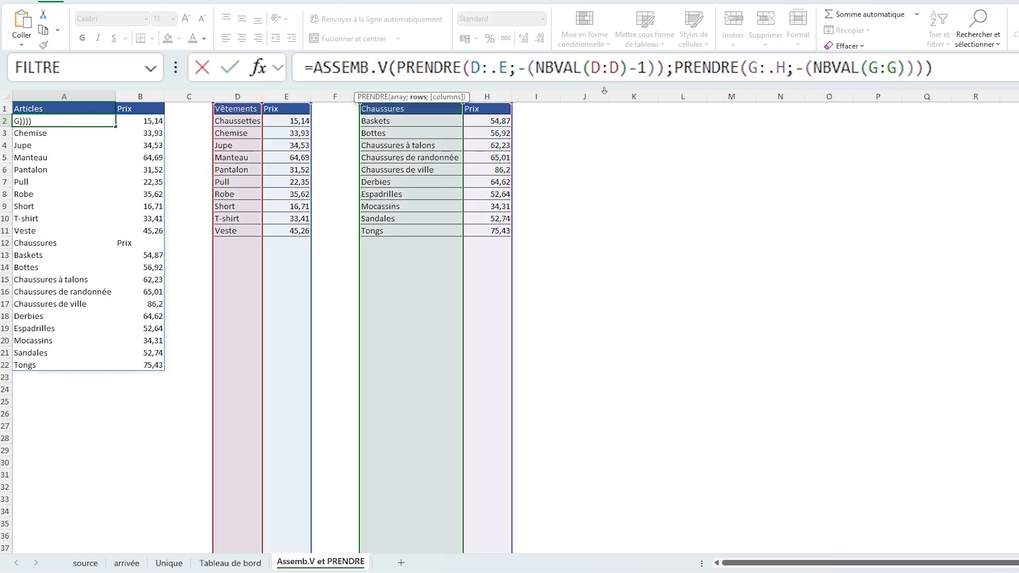
type("-1")
key("Return")
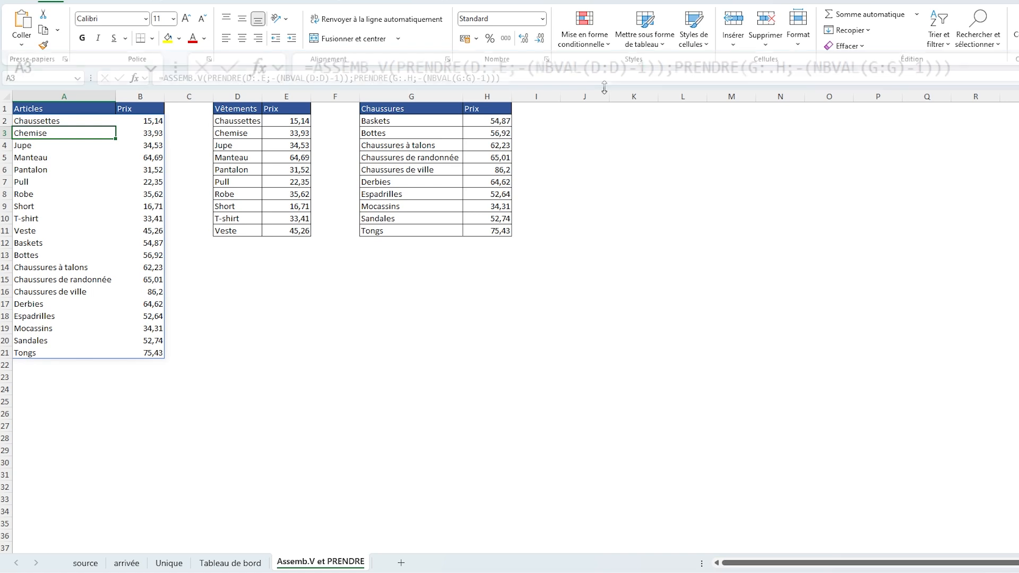
key("Up")
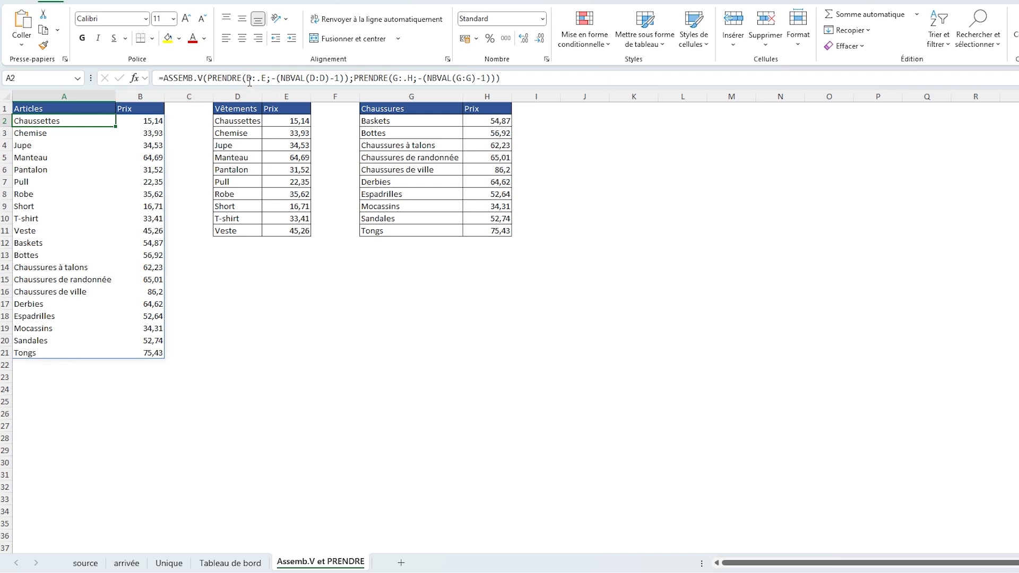
Step: Inspect the trimmed range operator :. in the D:.E reference of the A2 formula
left_click_drag(250, 78, 263, 80)
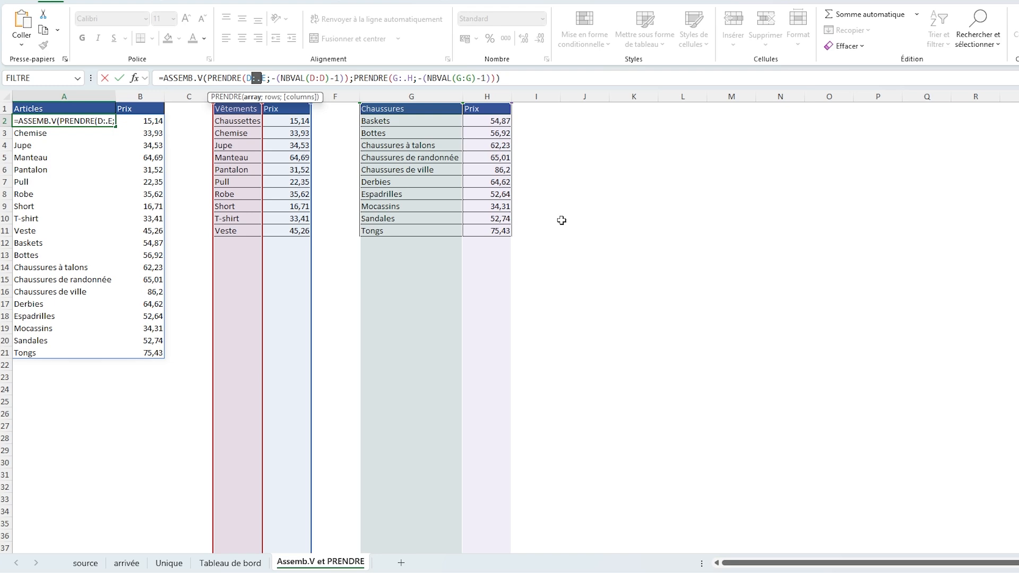
key("Right")
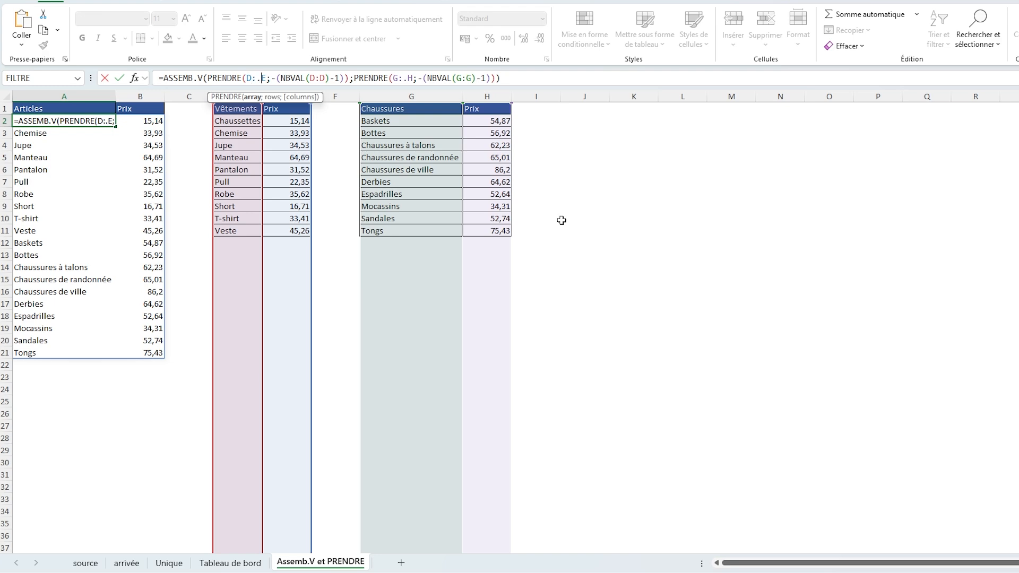